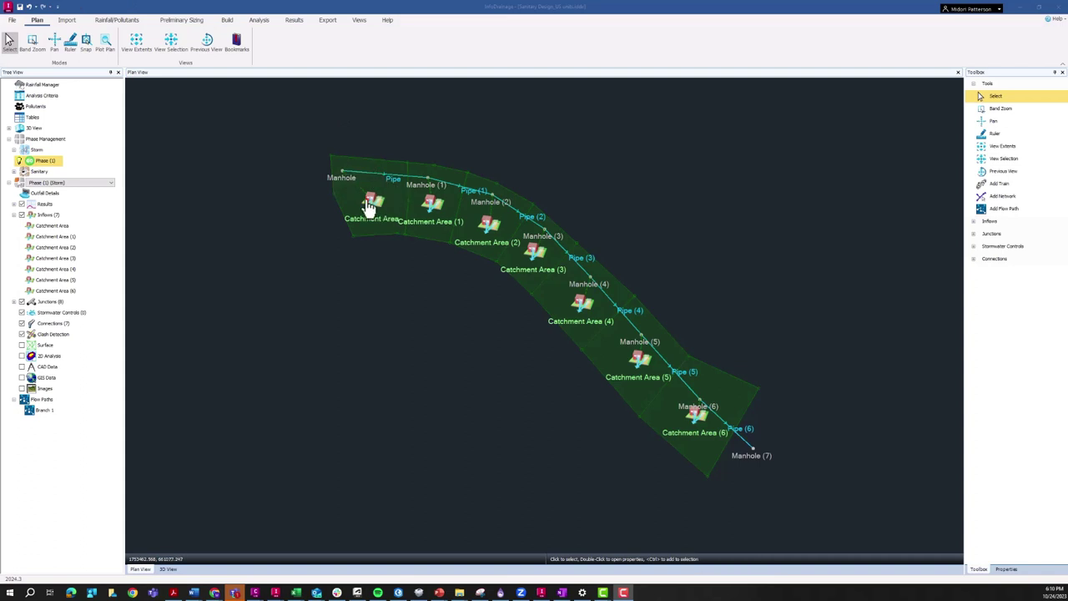
- Switch Phase (1) from storm to sanitary and expand the Sanitary node listing four phases
left_click(46, 174)
left_click(45, 167)
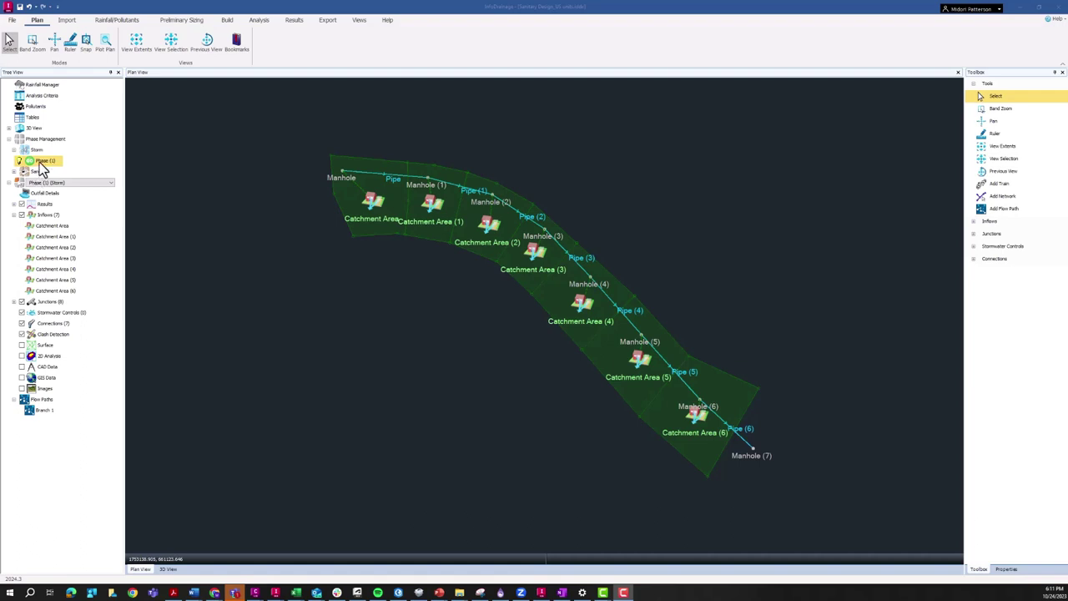
left_click(42, 167)
right_click(41, 167)
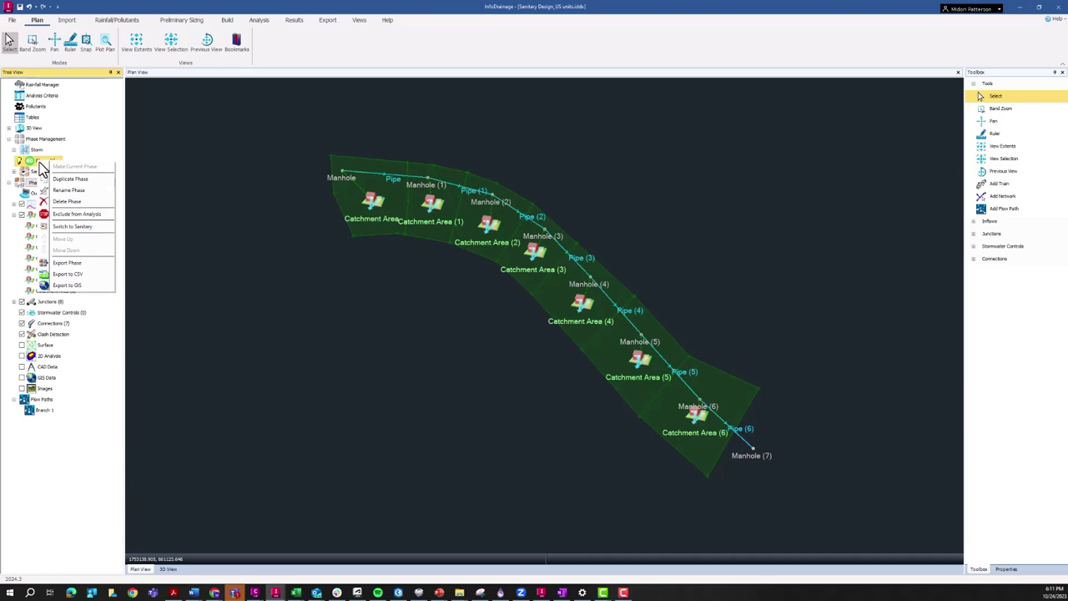
left_click(73, 229)
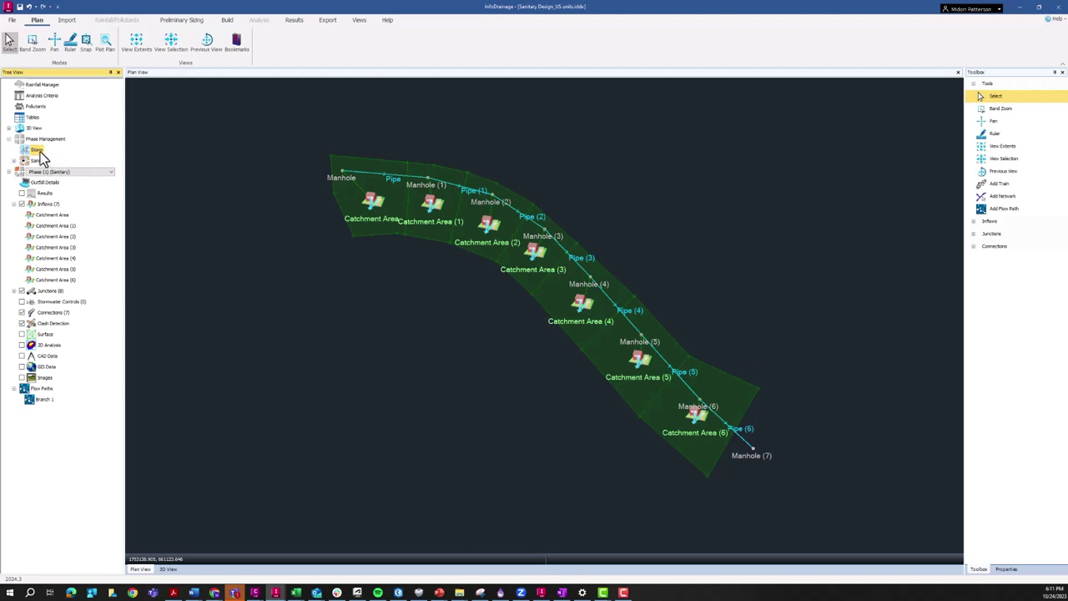
left_click(14, 162)
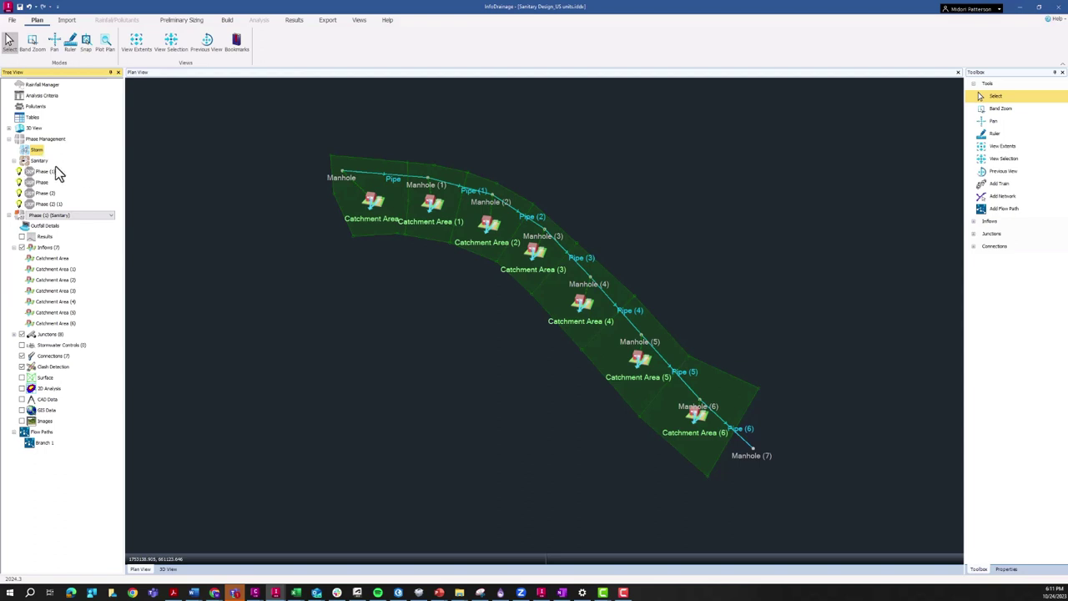
- Make Phase (2) (1) the current sanitary phase and select the first Catchment Area under Preliminary Sizing
left_click(56, 216)
left_click(57, 246)
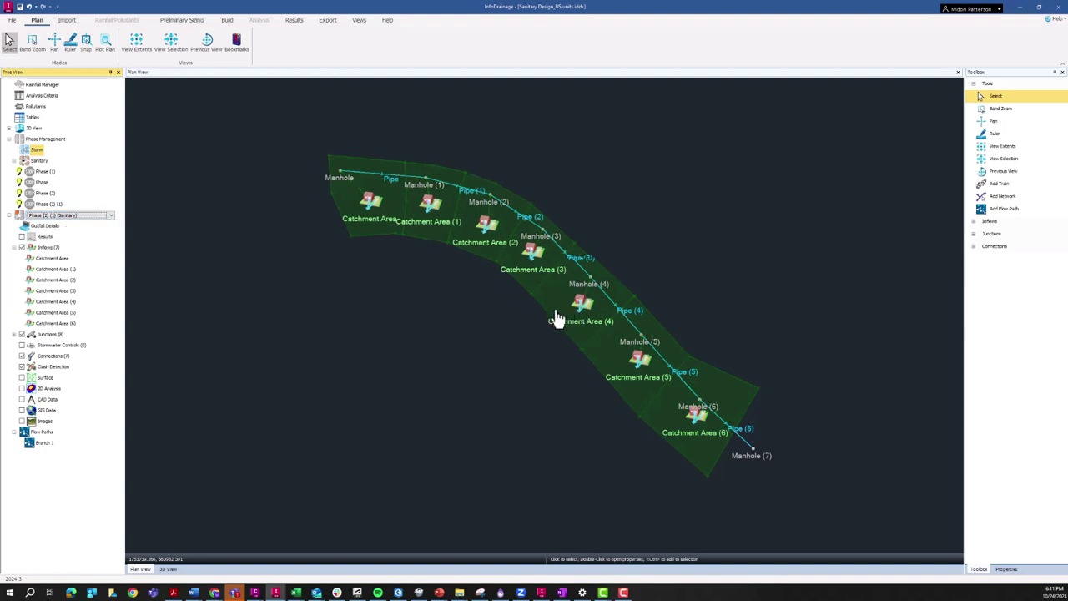
middle_click_drag(551, 317, 506, 343)
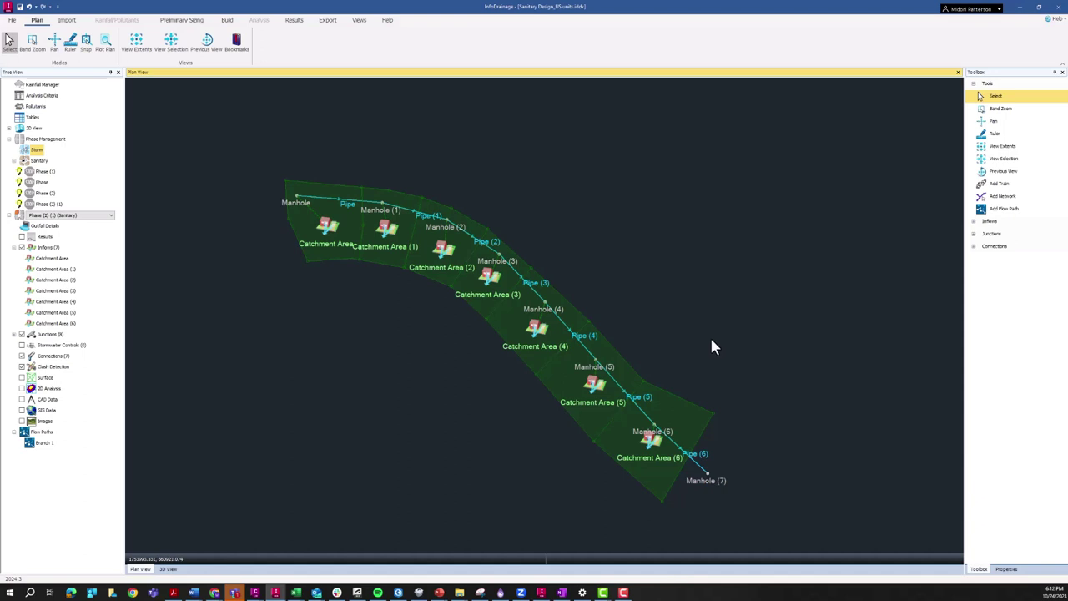
left_click(180, 19)
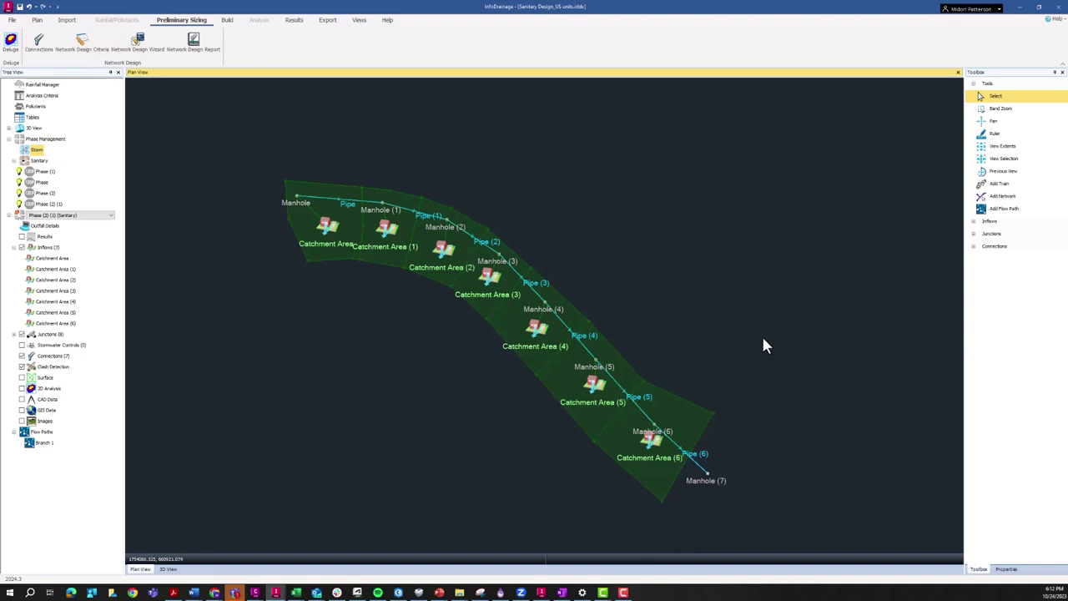
left_click(329, 235)
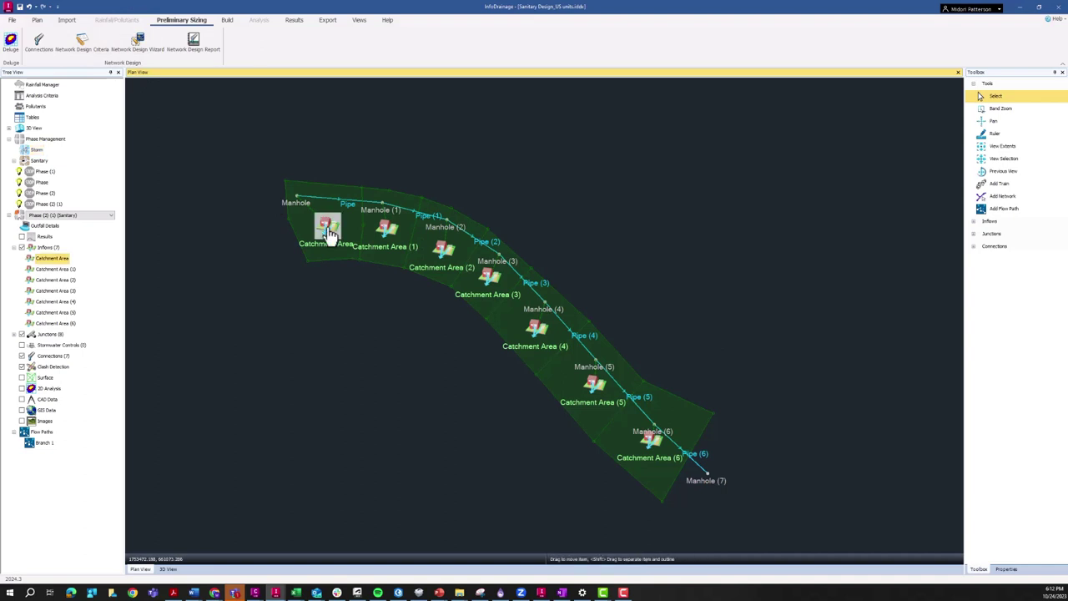
- Open the first Catchment Area's properties and set its Calculation Method to Main Drainage
double_click(329, 235)
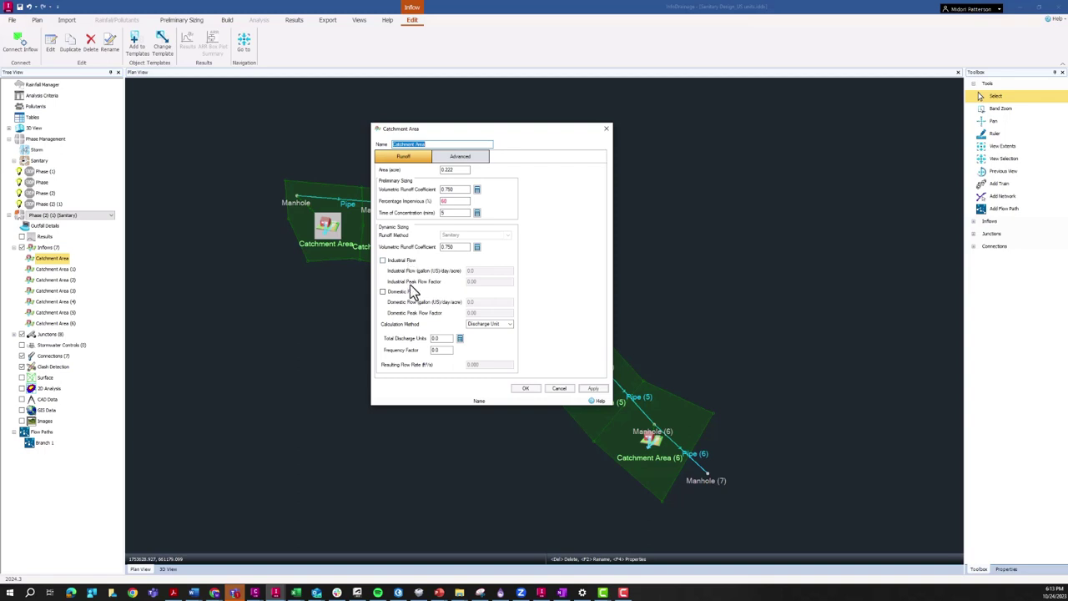
left_click(460, 341)
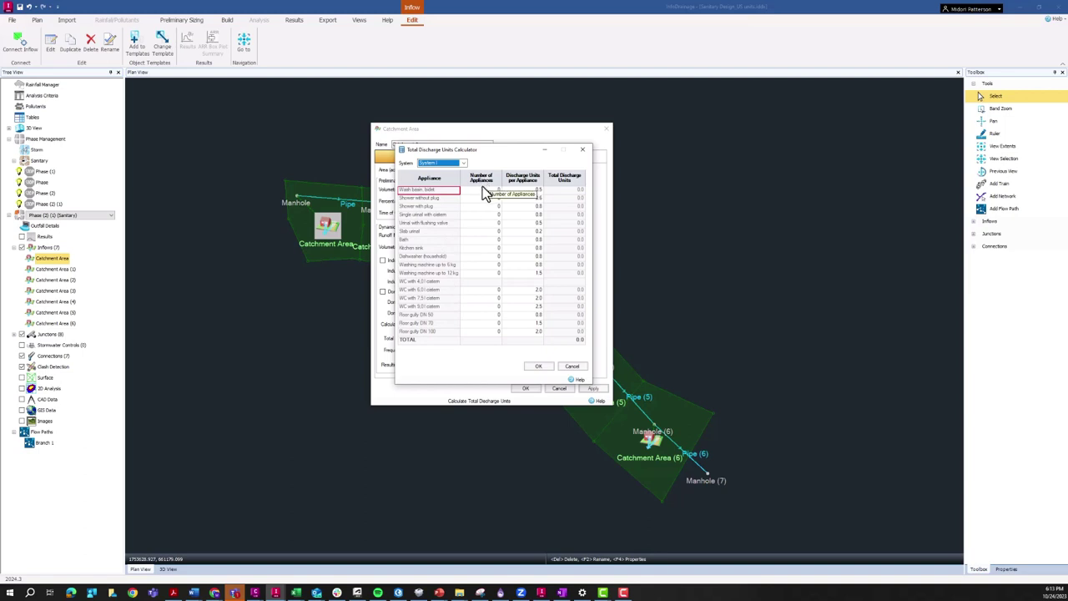
left_click(571, 367)
left_click(480, 326)
left_click(485, 338)
key("Tab")
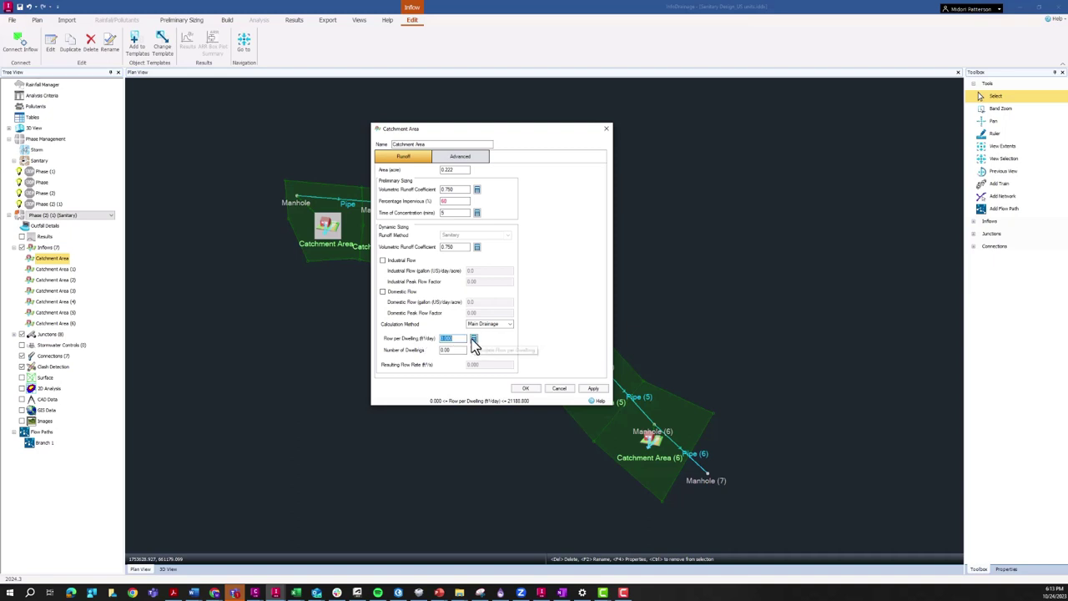
- Calculate a flow per dwelling of 210 from 10 per person and 3.5 persons per dwelling
left_click(473, 339)
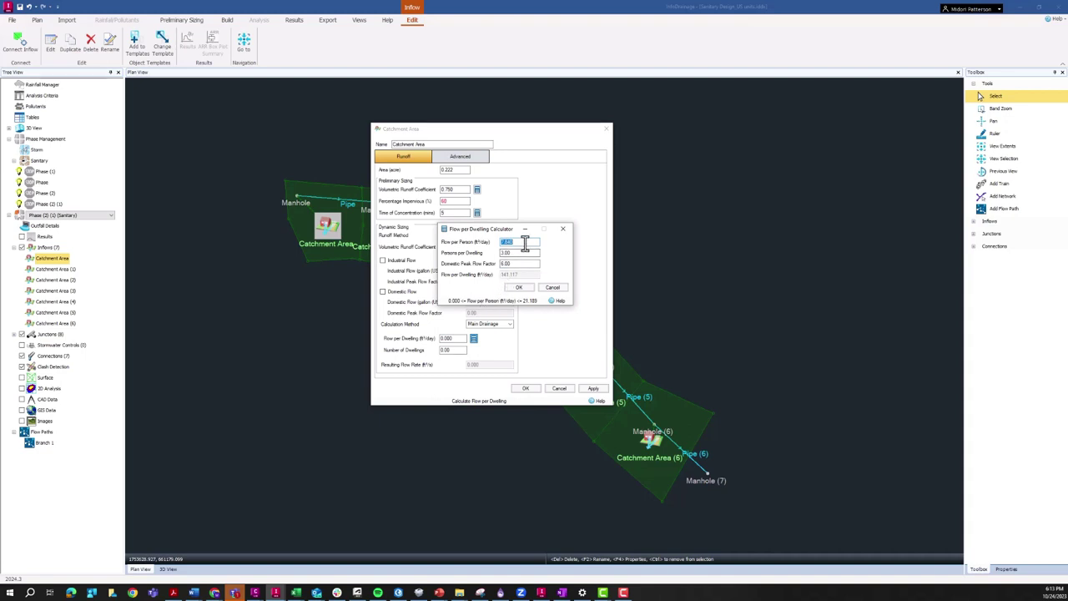
left_click_drag(507, 232, 507, 245)
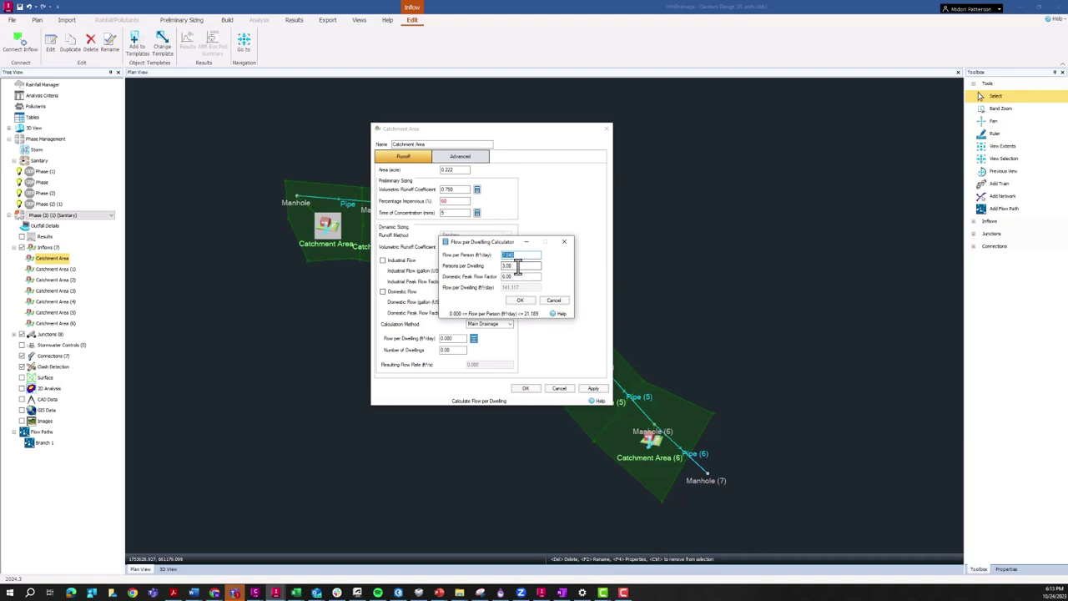
left_click(517, 266)
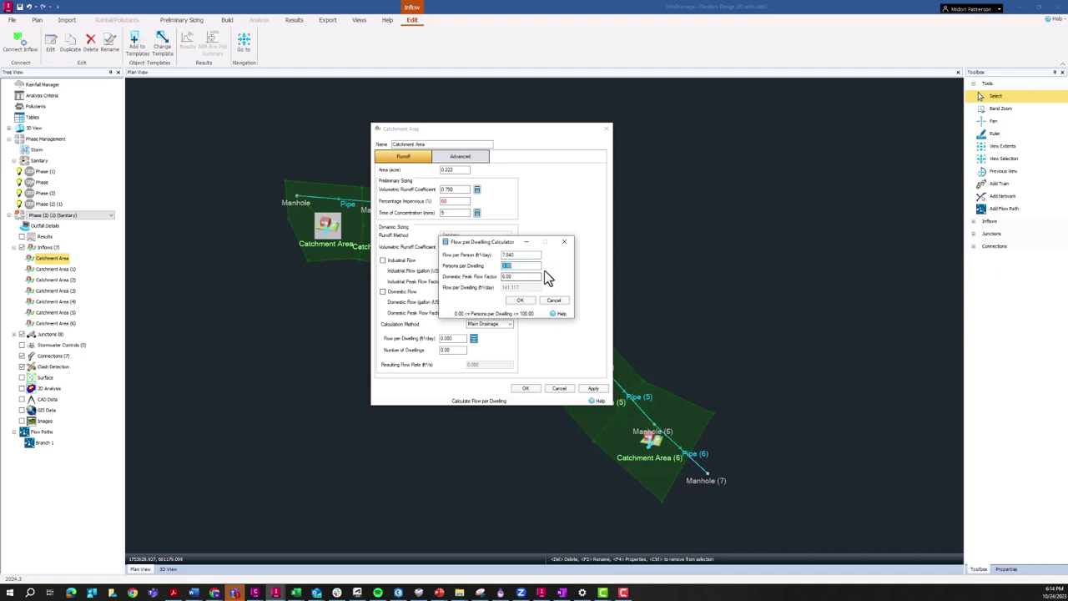
left_click(530, 256)
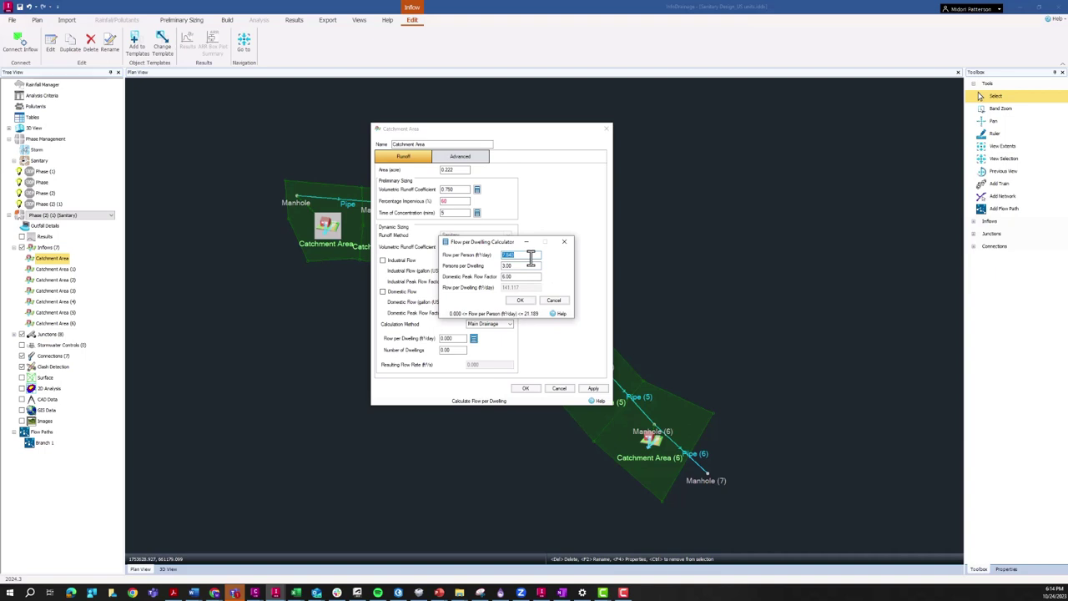
type("10")
key("Tab")
type("3.5")
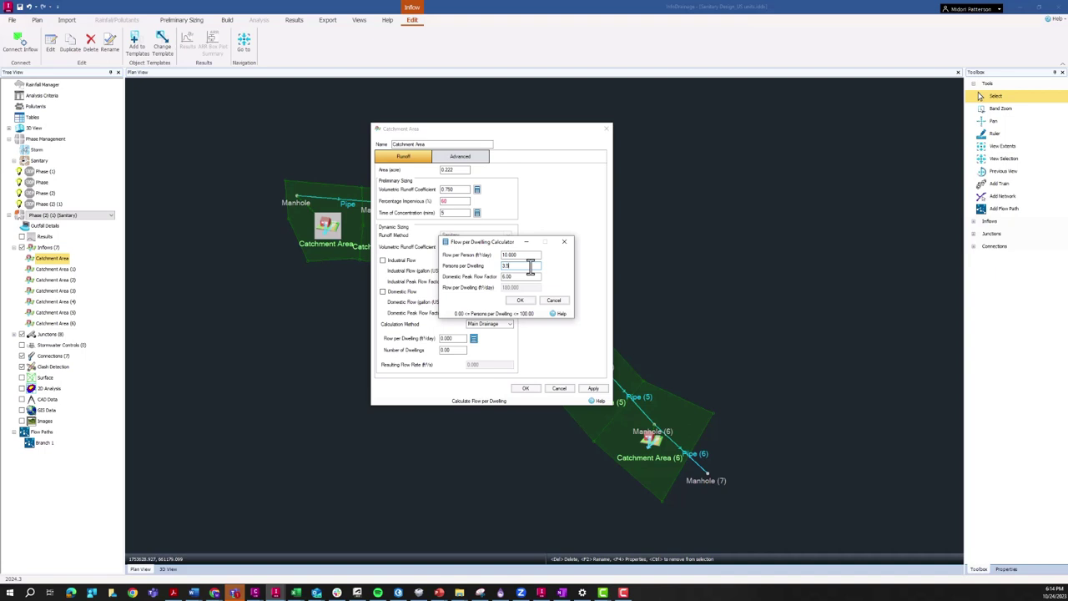
left_click(524, 276)
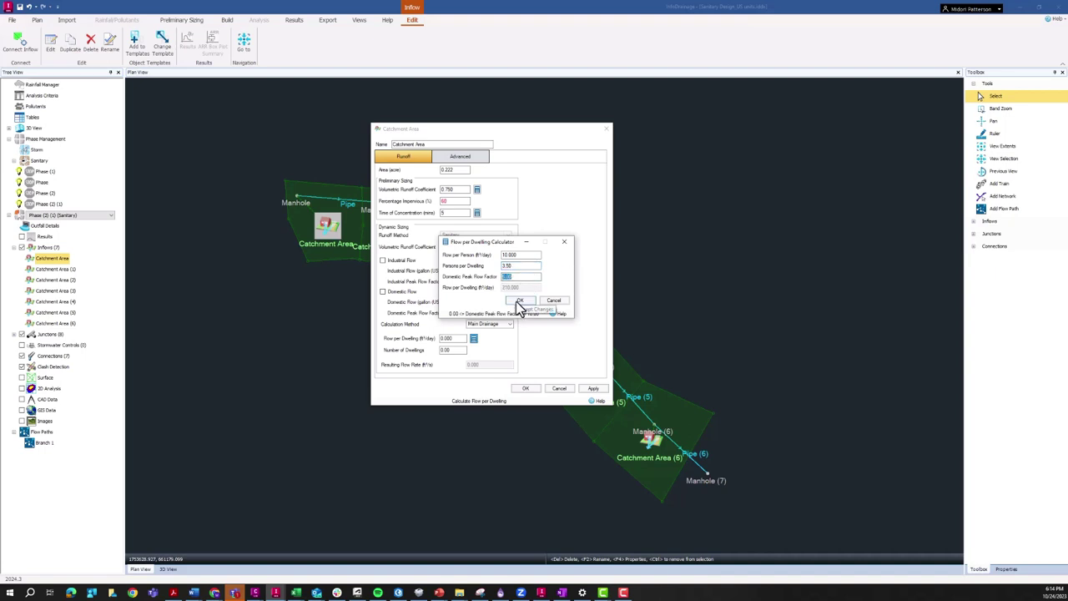
left_click(518, 301)
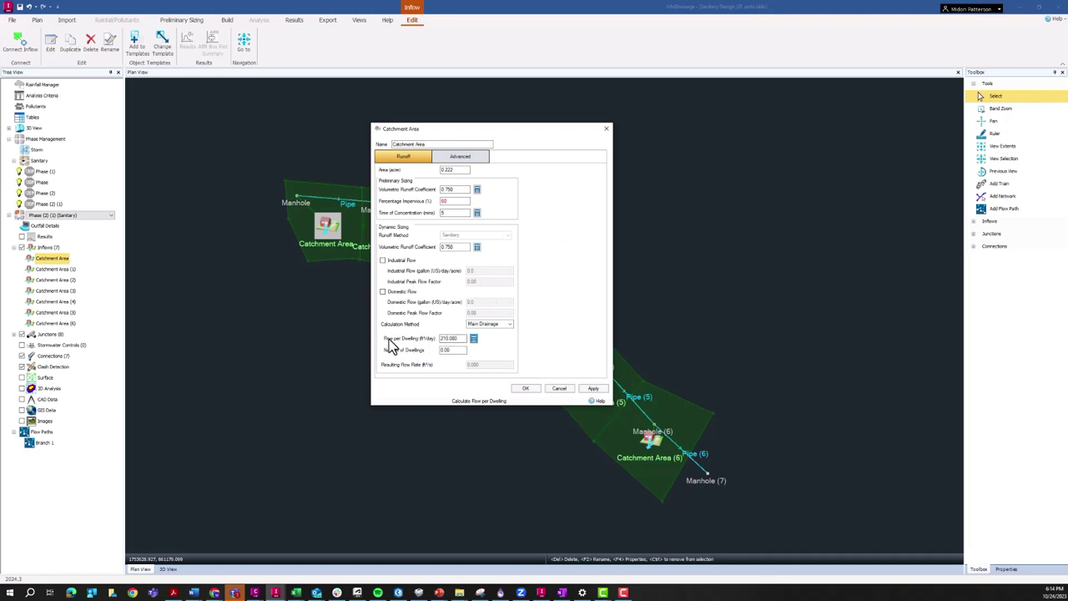
- Set Number of Dwellings to 10, apply it, and close the catchment properties
left_click(451, 338)
left_click(452, 351)
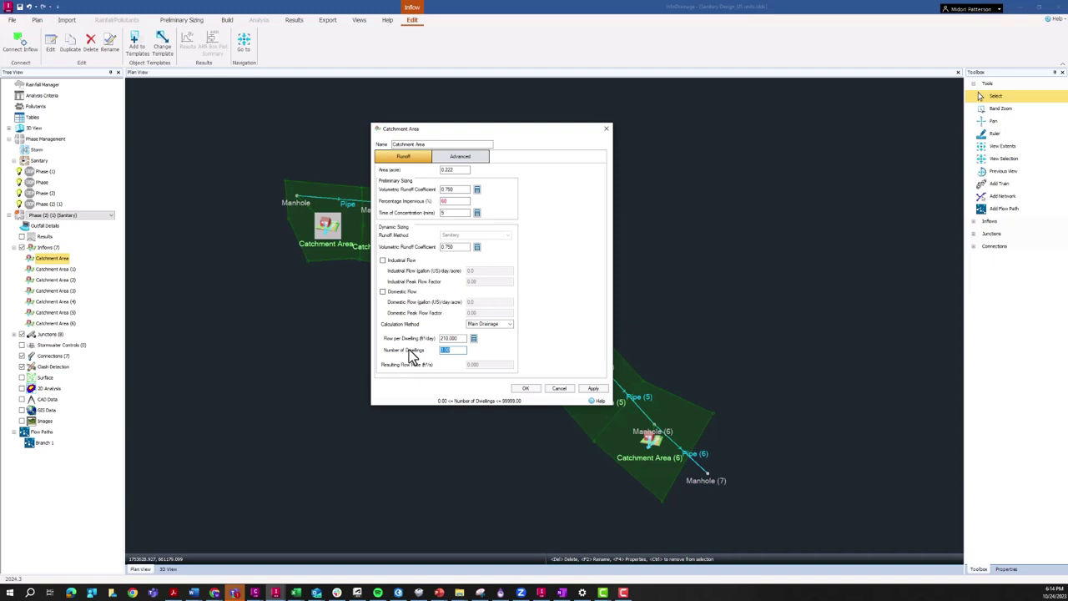
type("10")
left_click(592, 390)
left_click(531, 393)
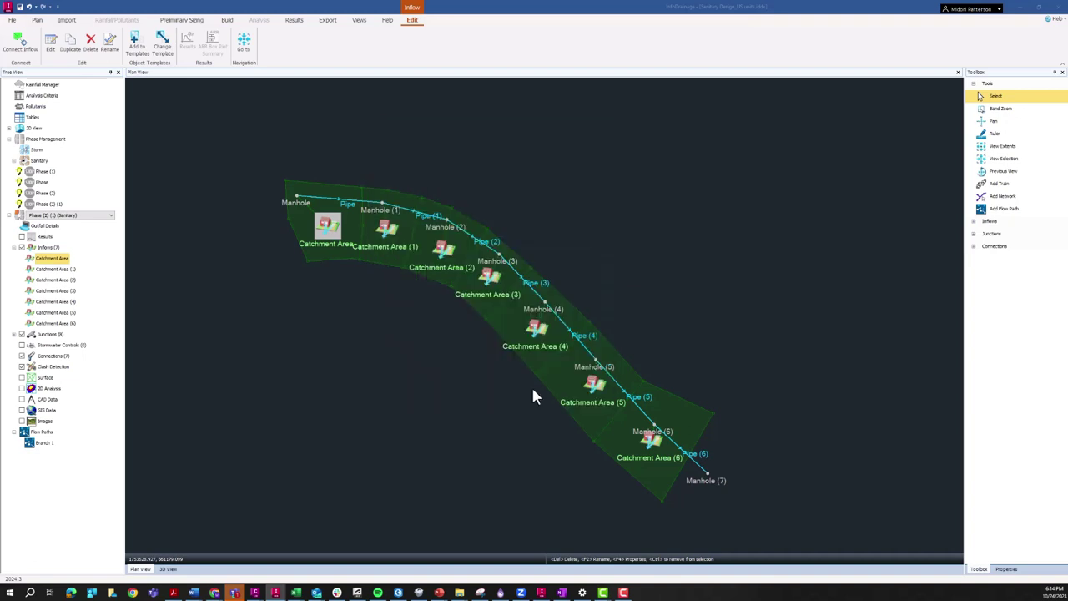
- Show the Branch 1 long-section profile, zoom and pan along its pipes, then close it
left_click(41, 445)
right_click(42, 445)
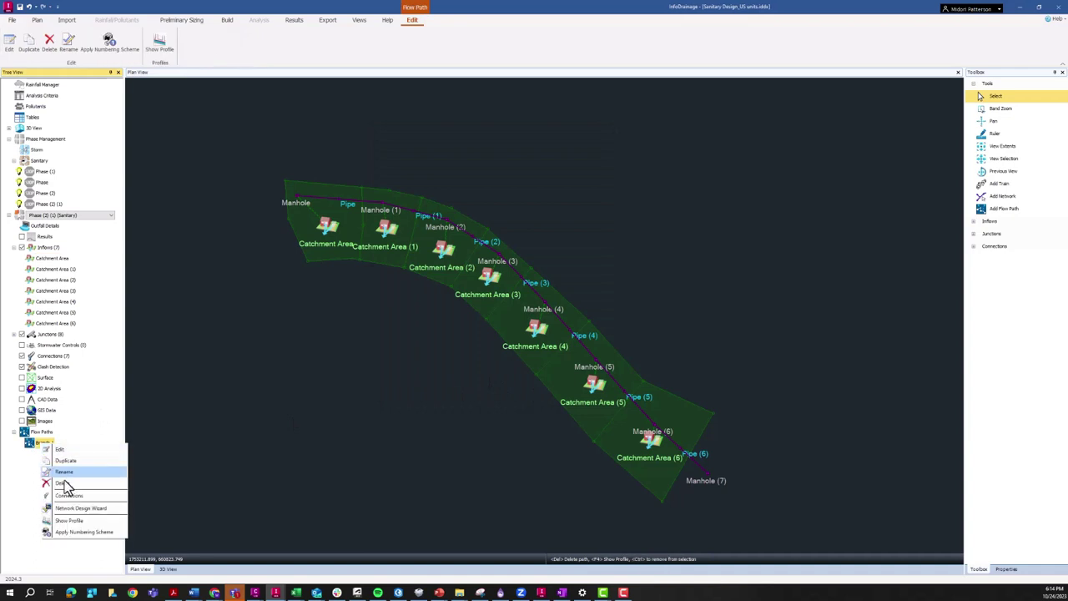
left_click(71, 520)
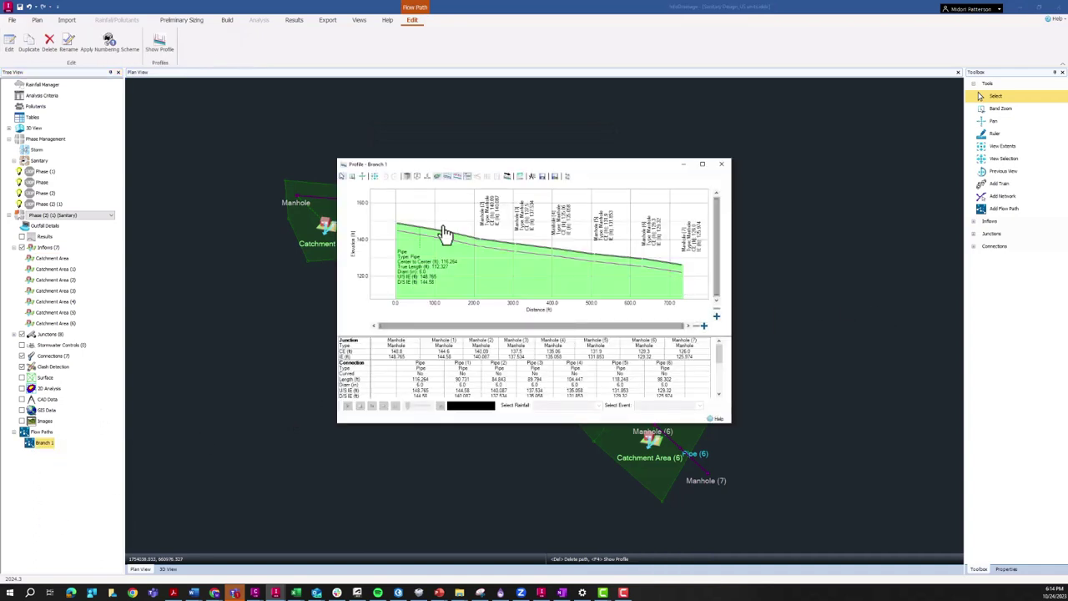
scroll(442, 234, "up", 1)
scroll(444, 242, "up", 1)
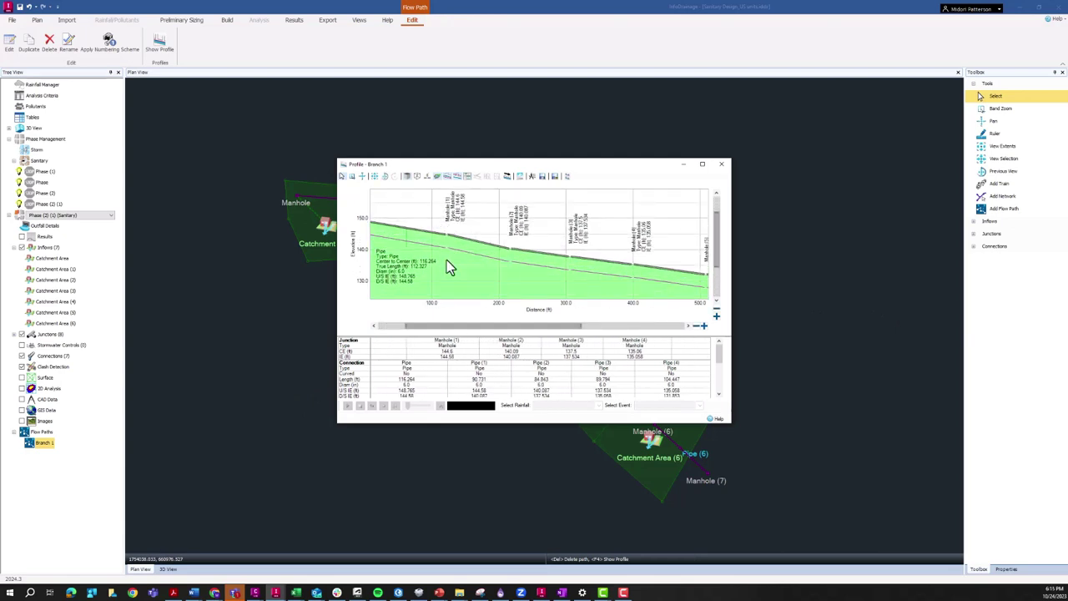
scroll(447, 259, "up", 1)
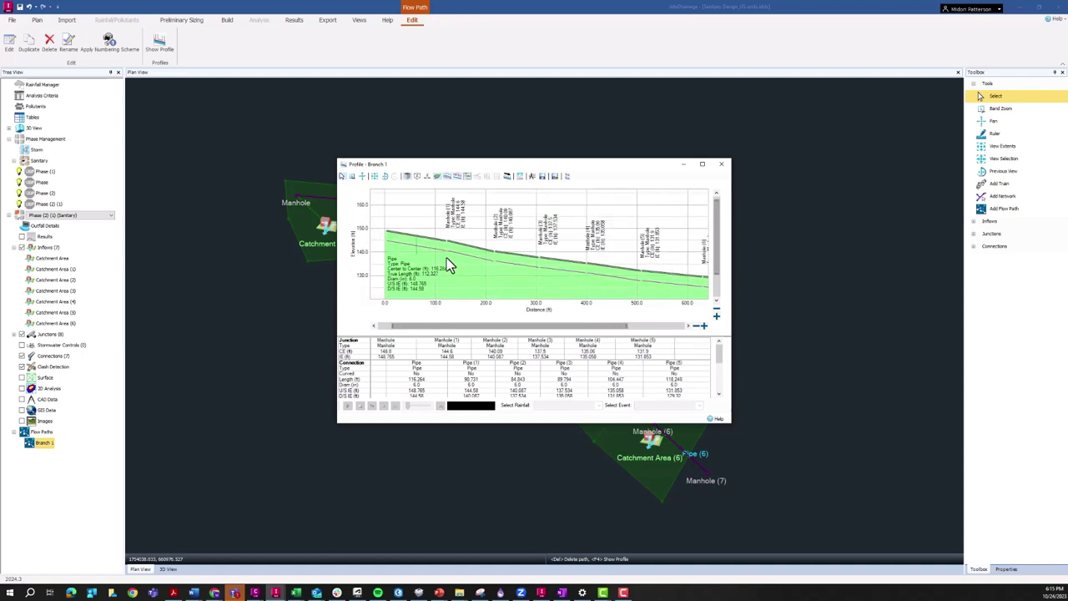
scroll(392, 240, "up", 1)
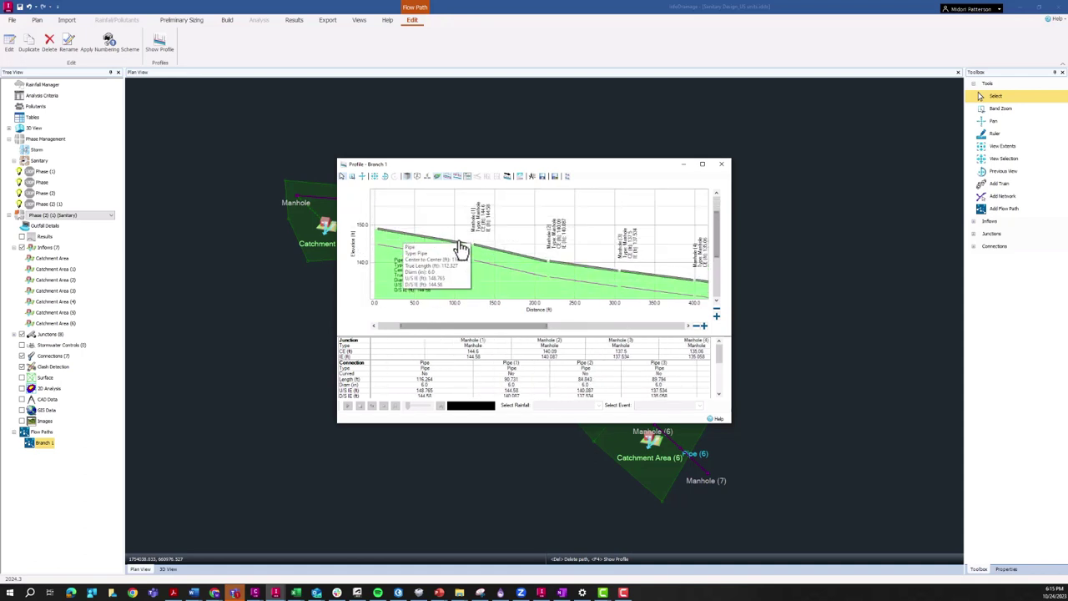
scroll(662, 286, "down", 2)
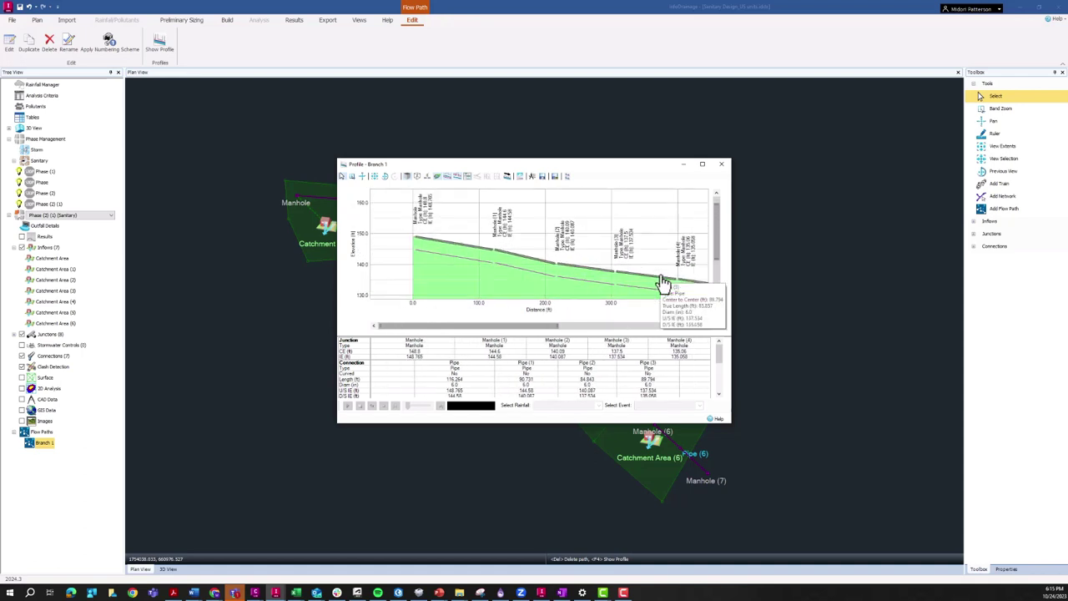
left_click_drag(560, 172, 454, 152)
scroll(500, 242, "down", 2)
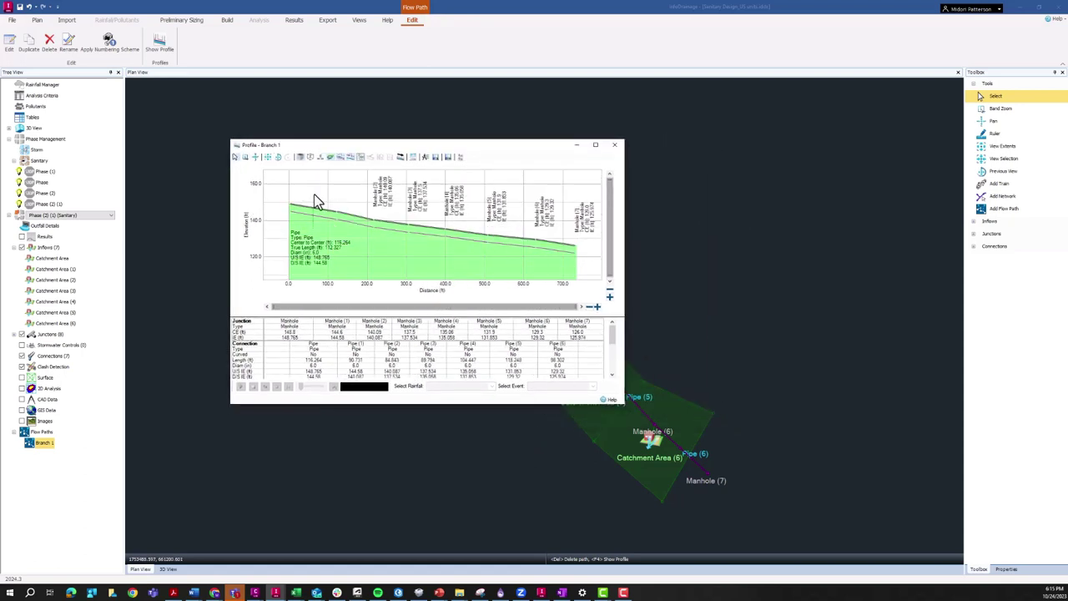
mouse_move(313, 216)
left_click(613, 147)
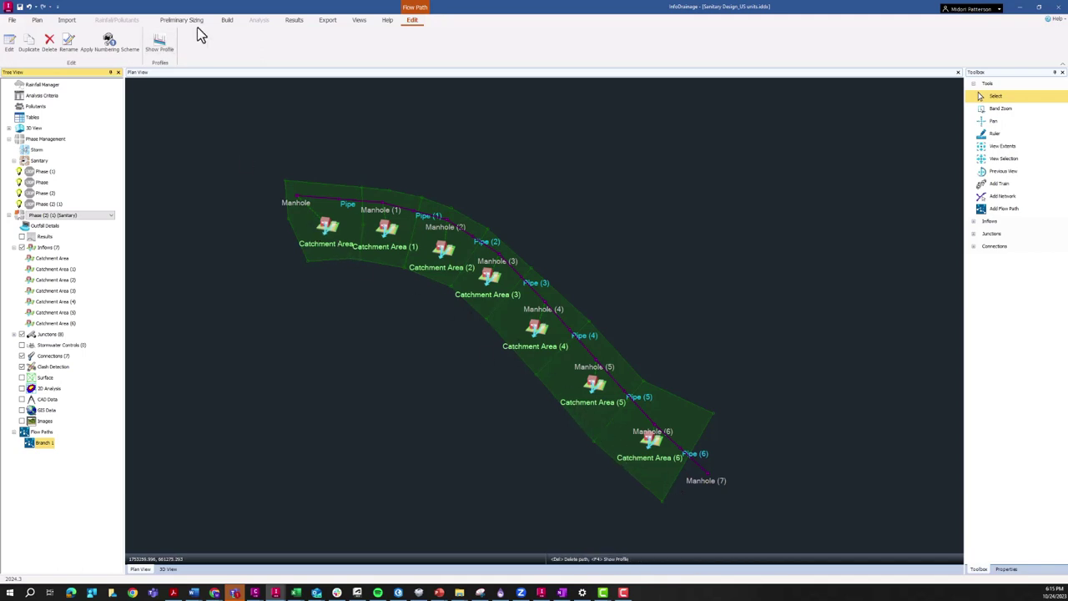
- In Build > Tables, set every catchment's Calculation Method to Main Drainage
left_click(226, 22)
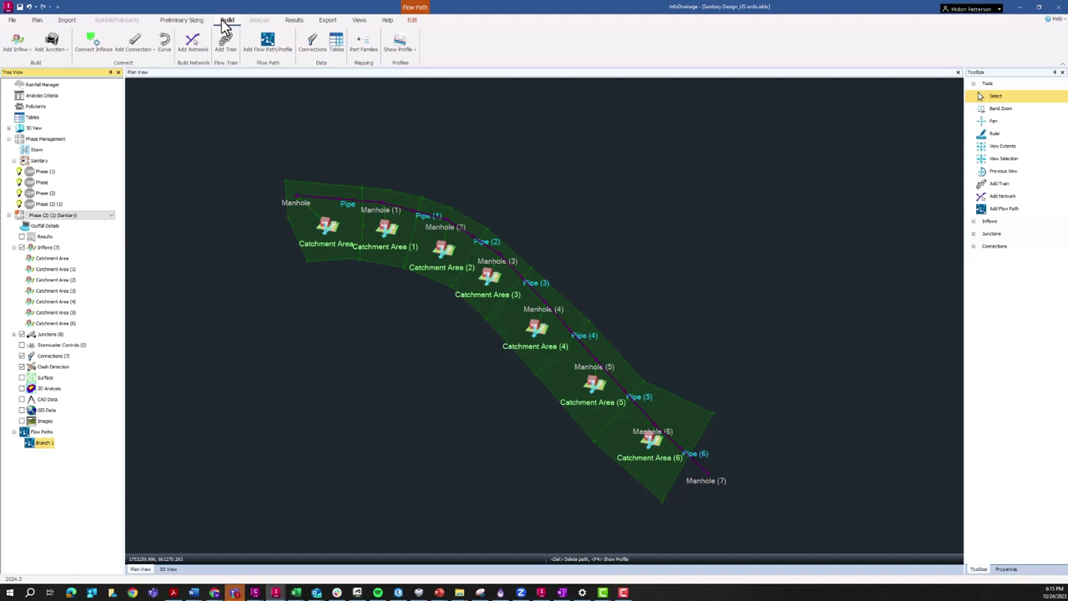
left_click(336, 46)
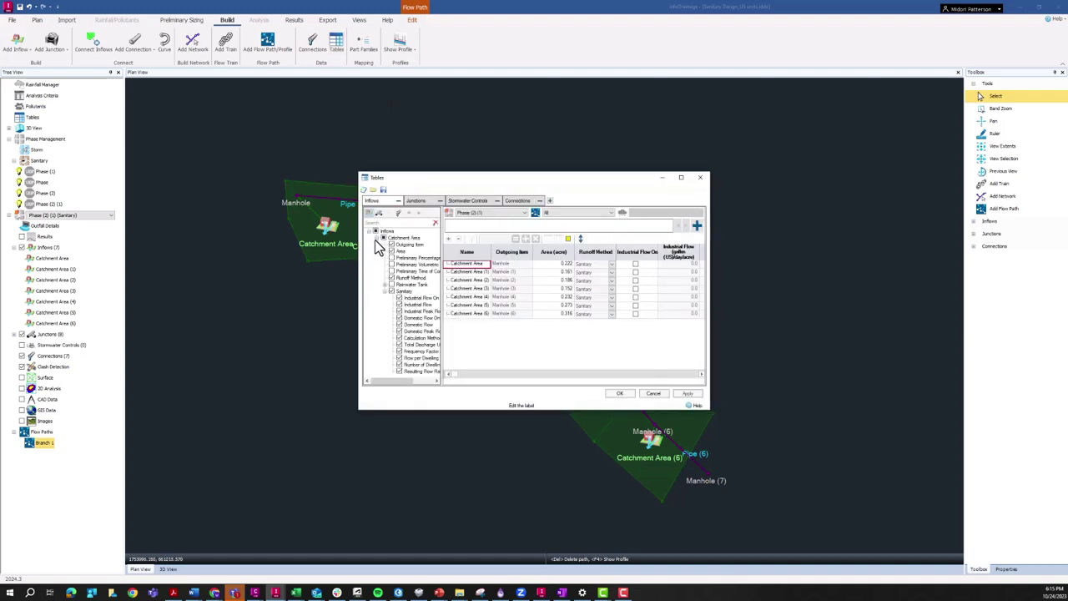
left_click(377, 238)
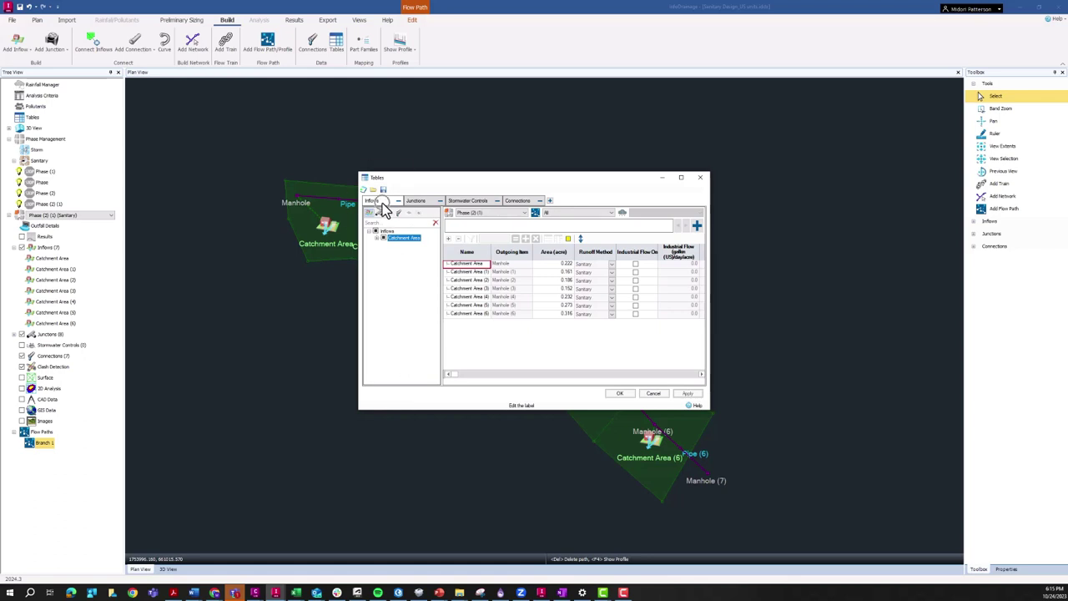
left_click(376, 238)
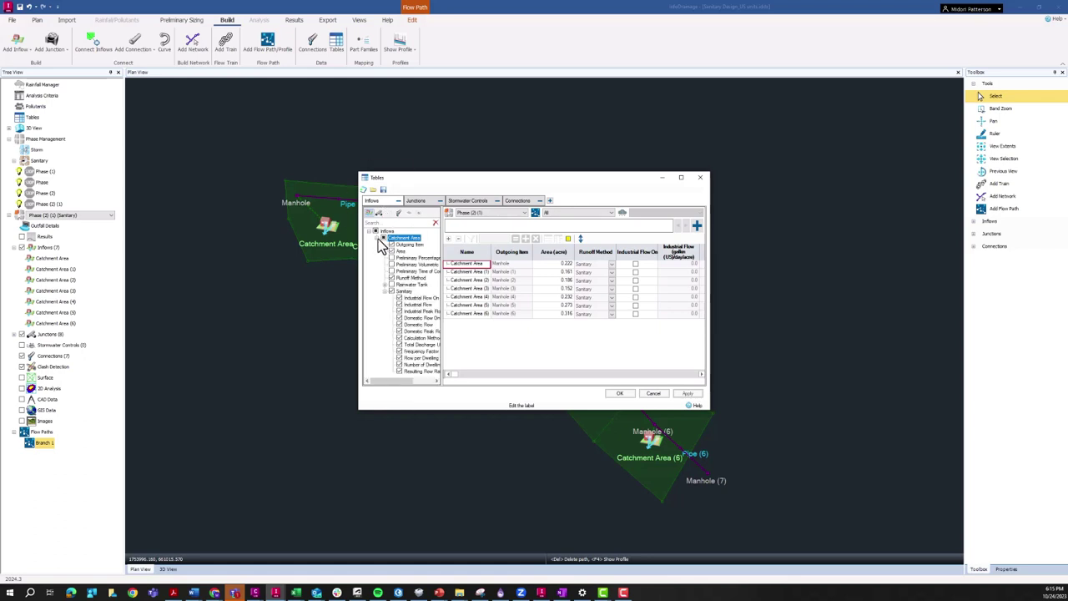
left_click(680, 178)
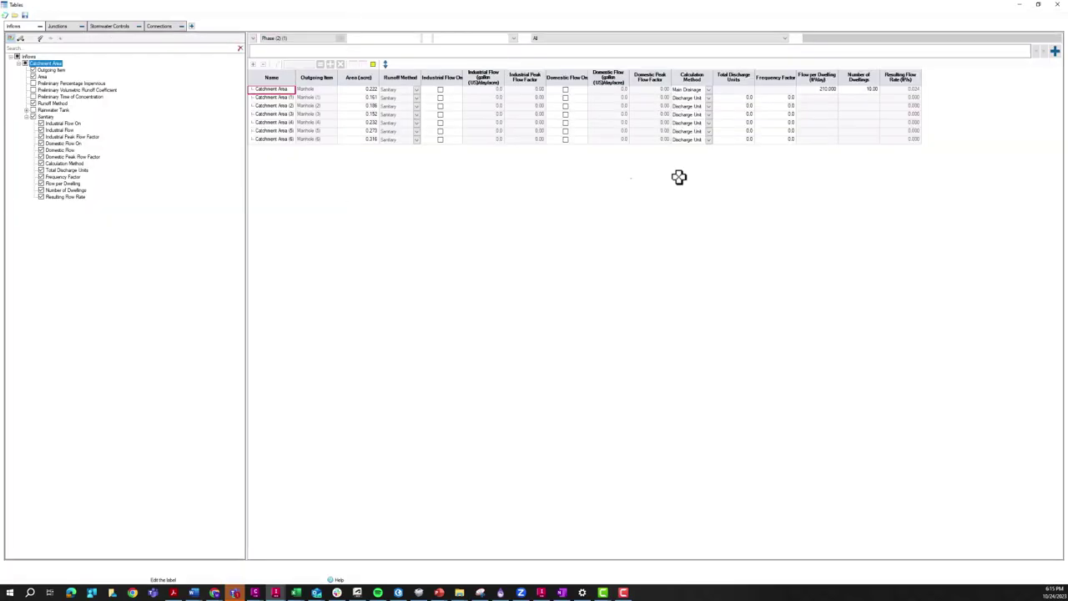
left_click(55, 197)
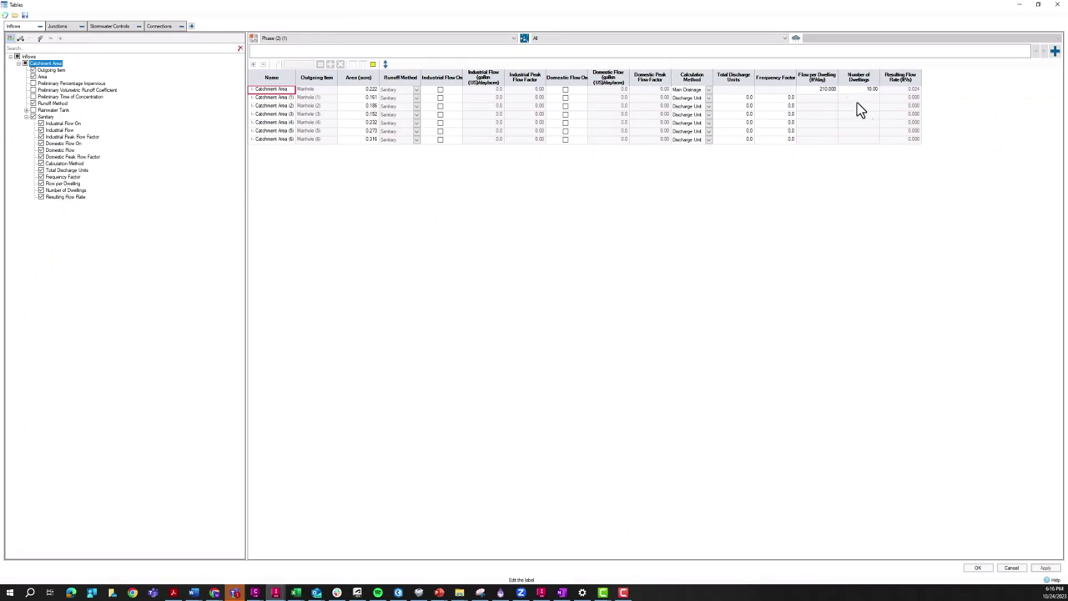
left_click(820, 90)
left_click(821, 90)
left_click(869, 89)
left_click(691, 92)
left_click(680, 99)
left_click_drag(680, 90, 686, 148)
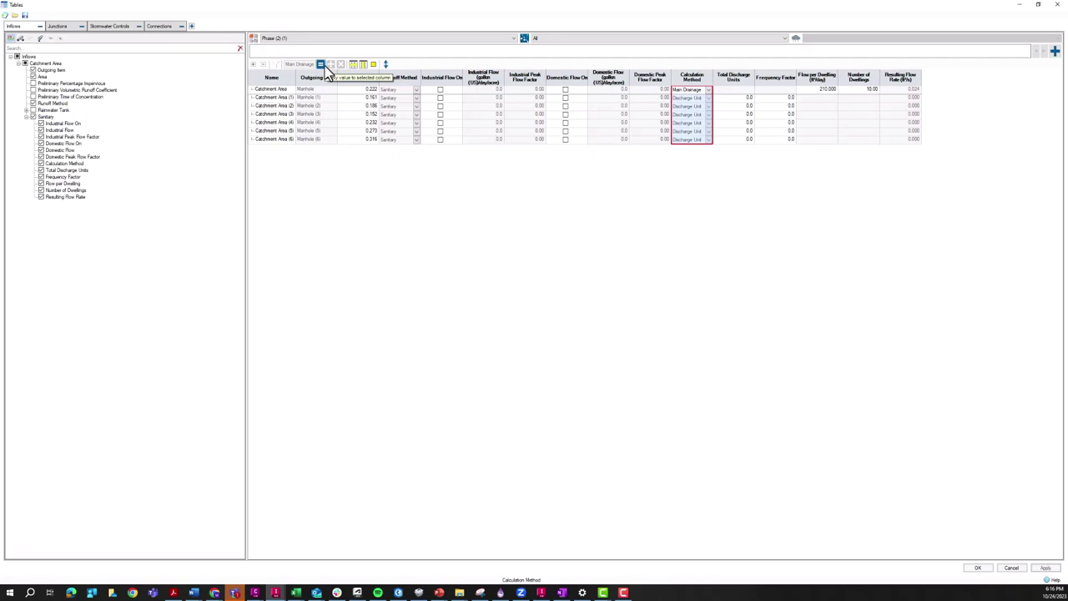
left_click(296, 64)
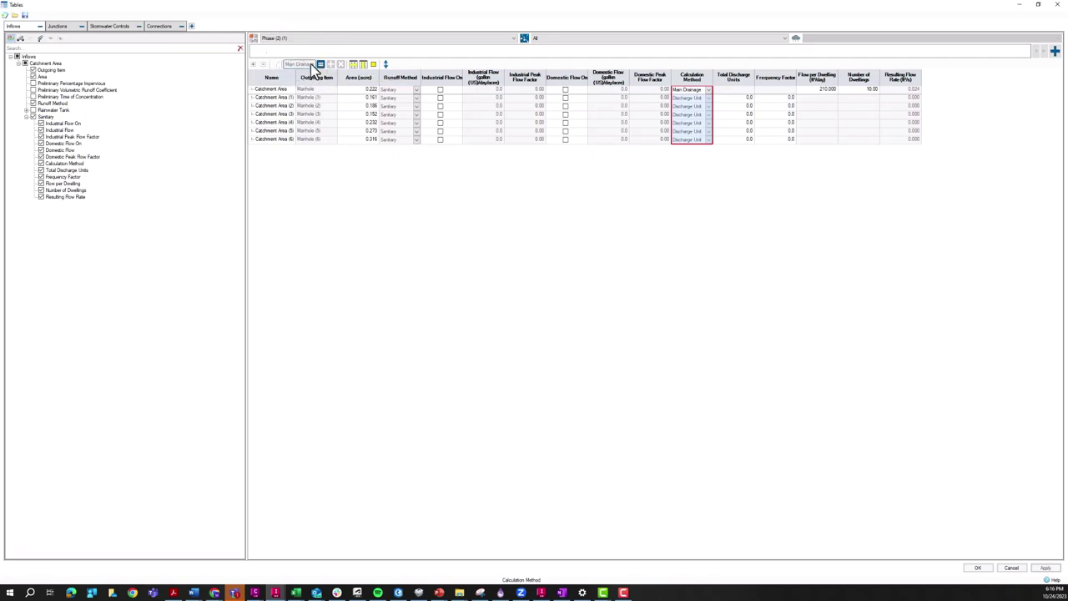
left_click(320, 65)
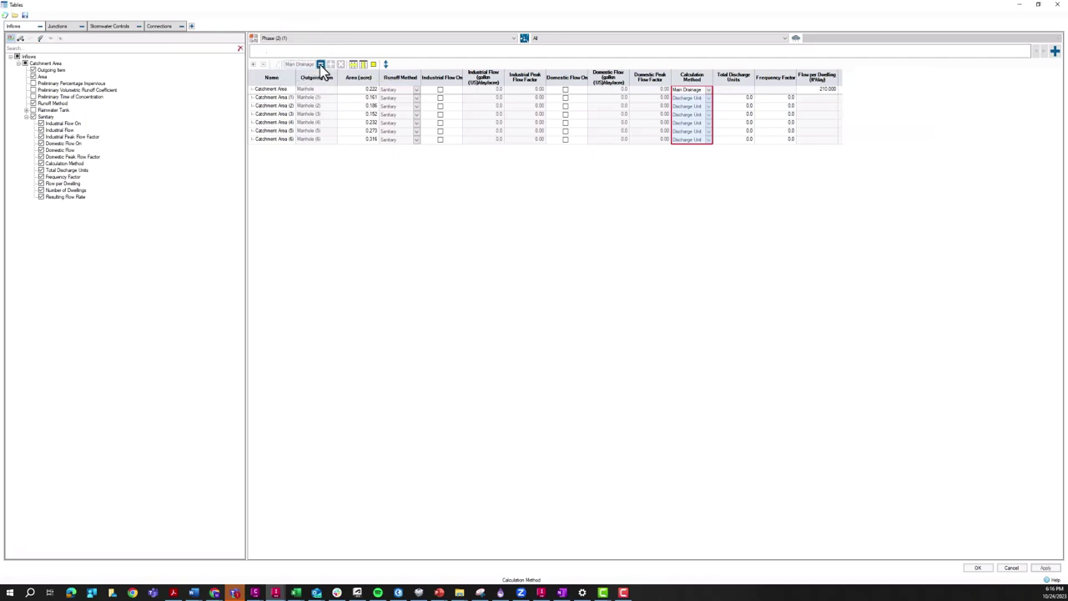
- Fill Flow per Dwelling 210 and Number of Dwellings 10 into all catchment rows, then apply and close
left_click(735, 89)
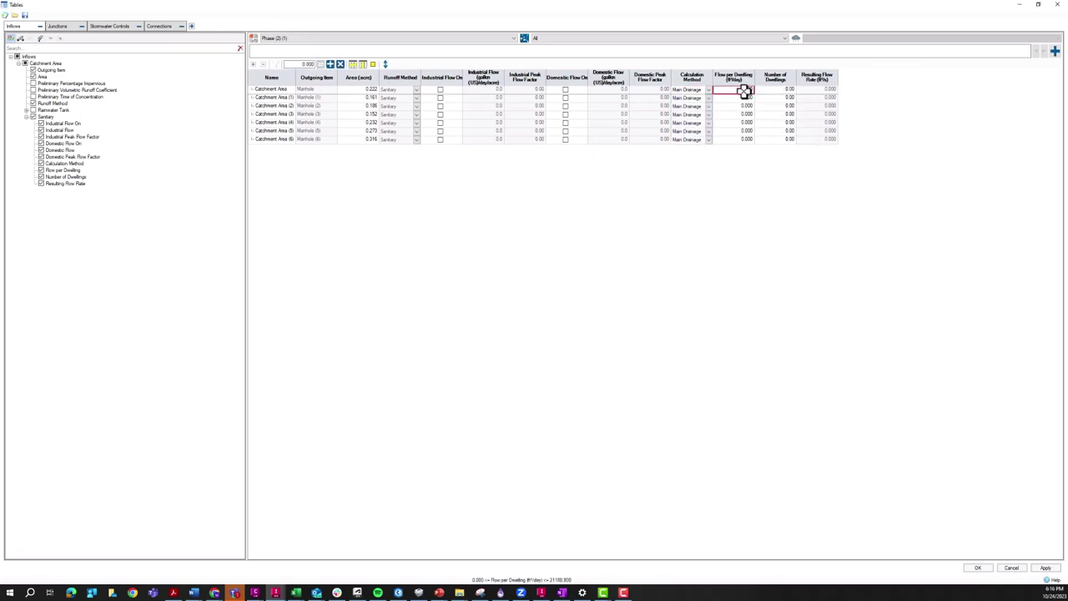
type("210")
left_click(776, 90)
type("10")
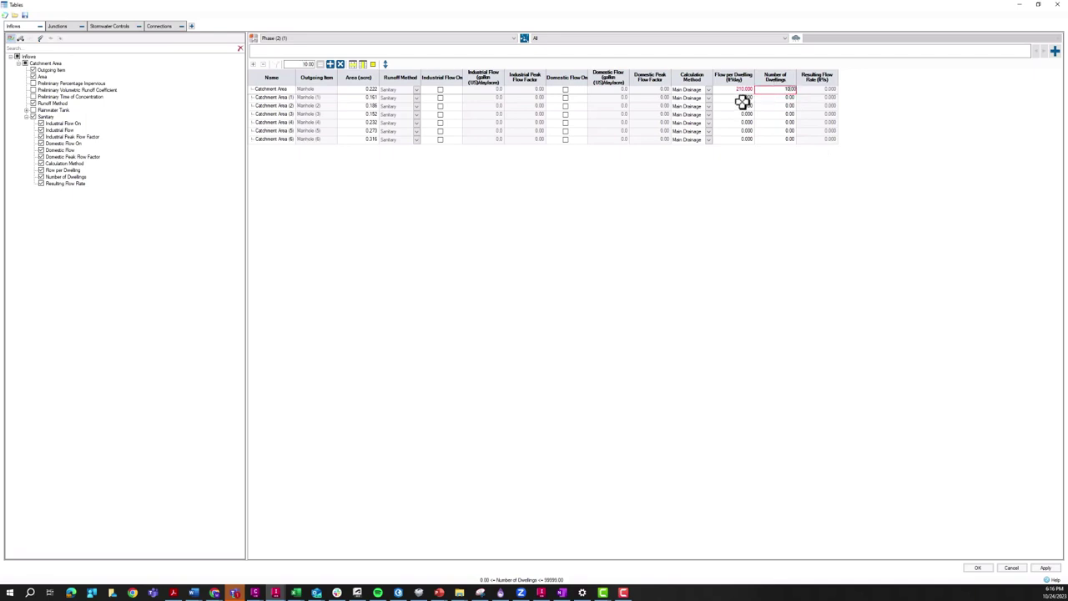
left_click(741, 90)
left_click_drag(741, 91, 747, 145)
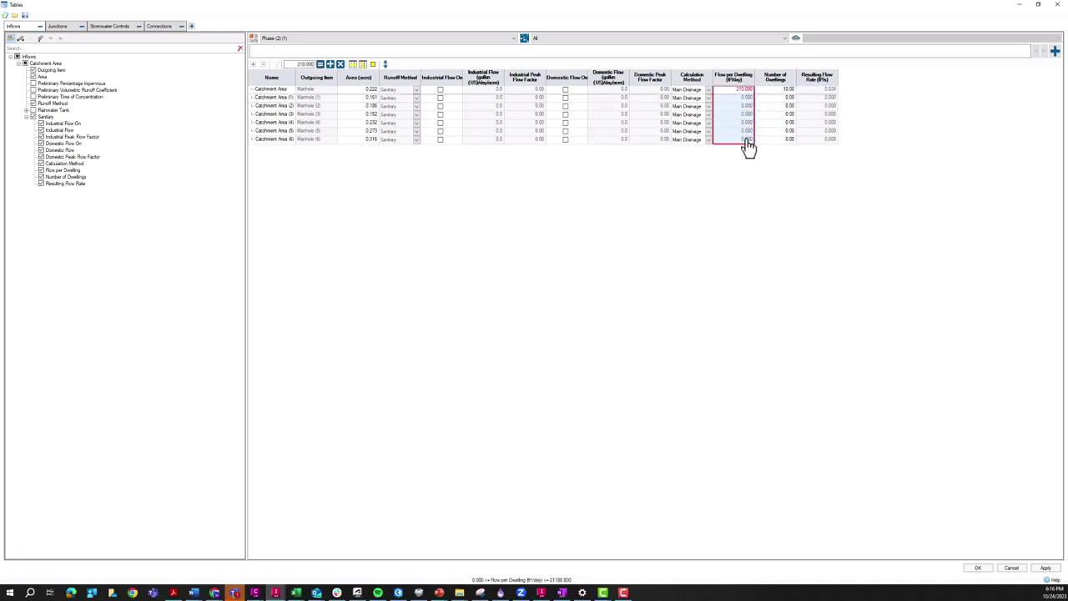
left_click(364, 66)
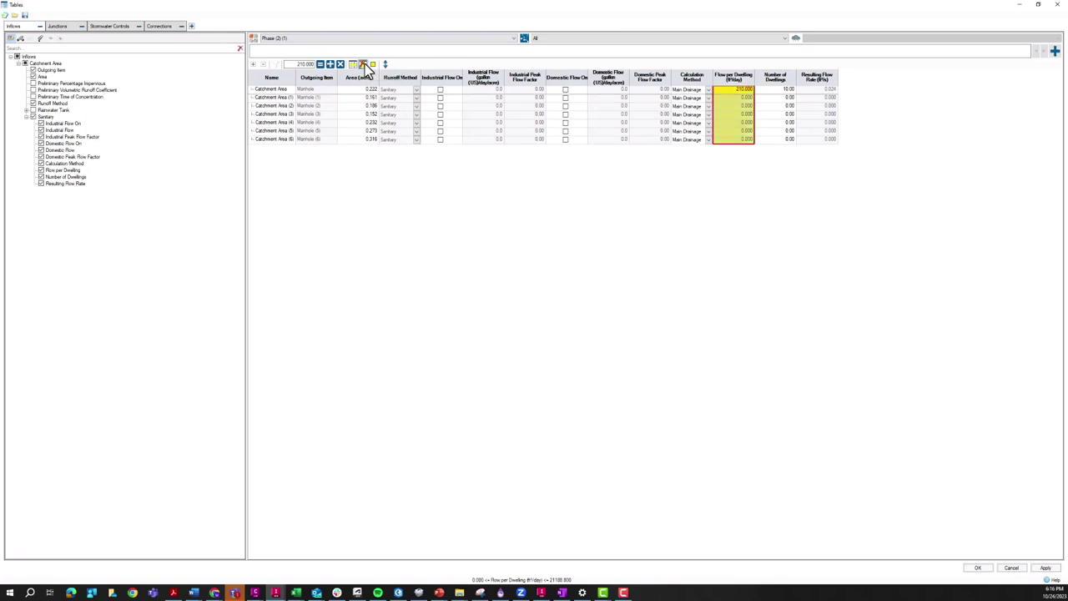
left_click(320, 64)
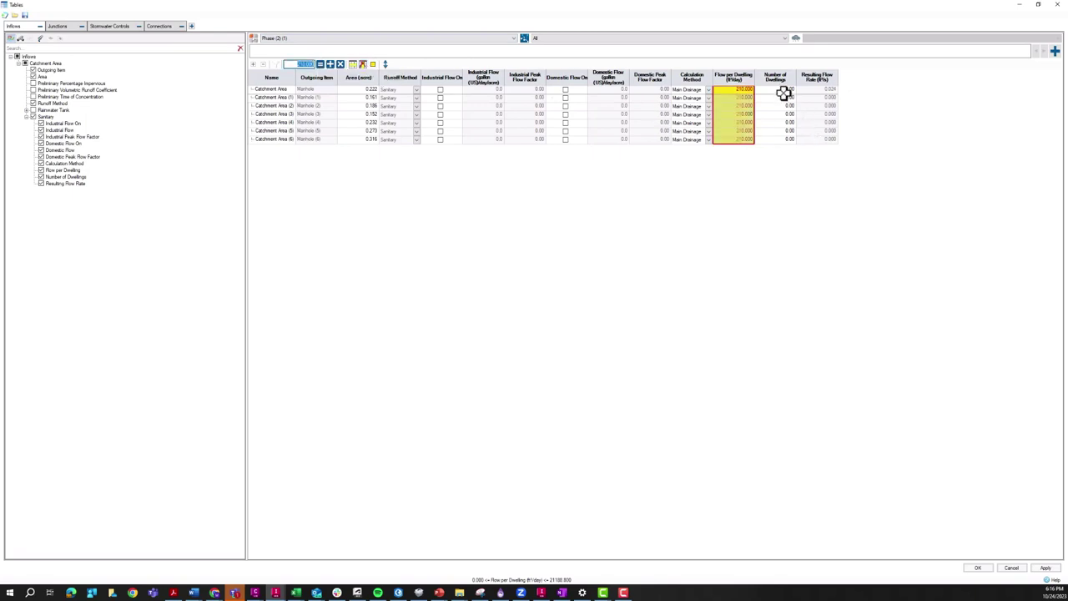
left_click_drag(784, 91, 786, 140)
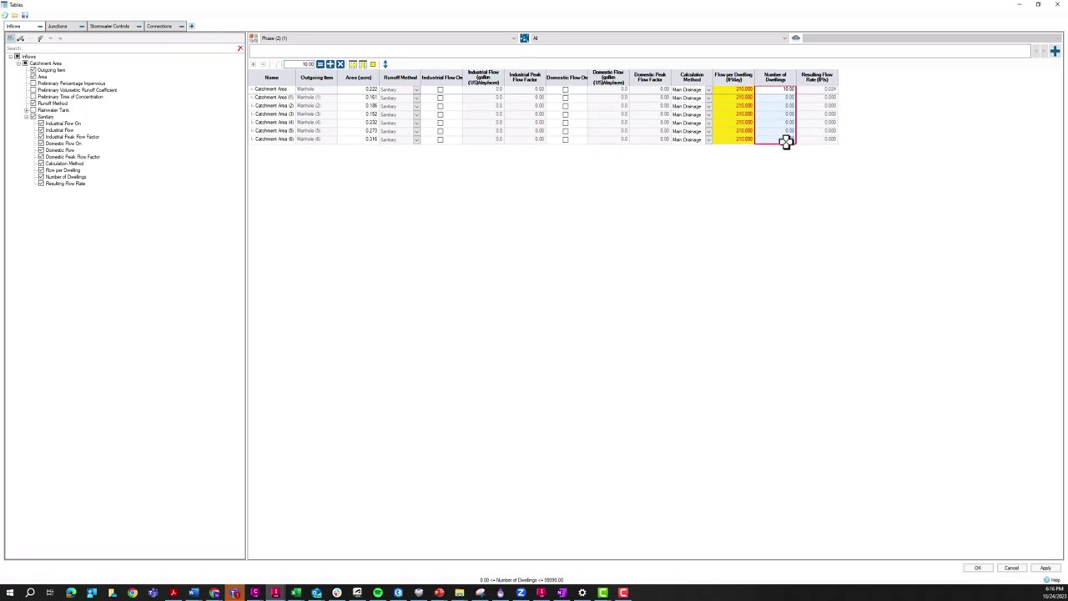
left_click(321, 64)
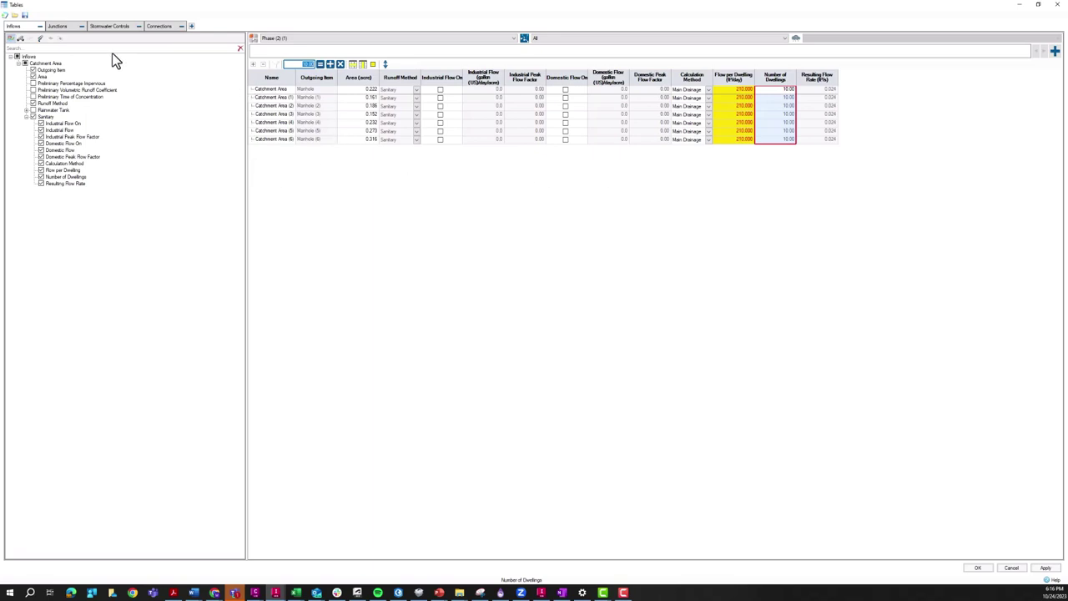
left_click(1047, 567)
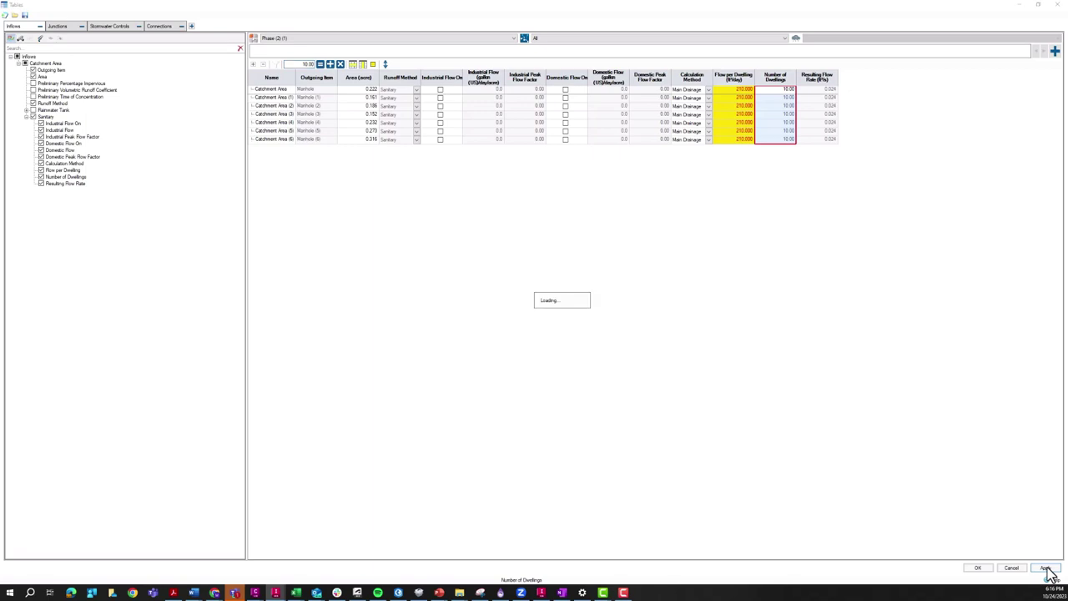
left_click(984, 568)
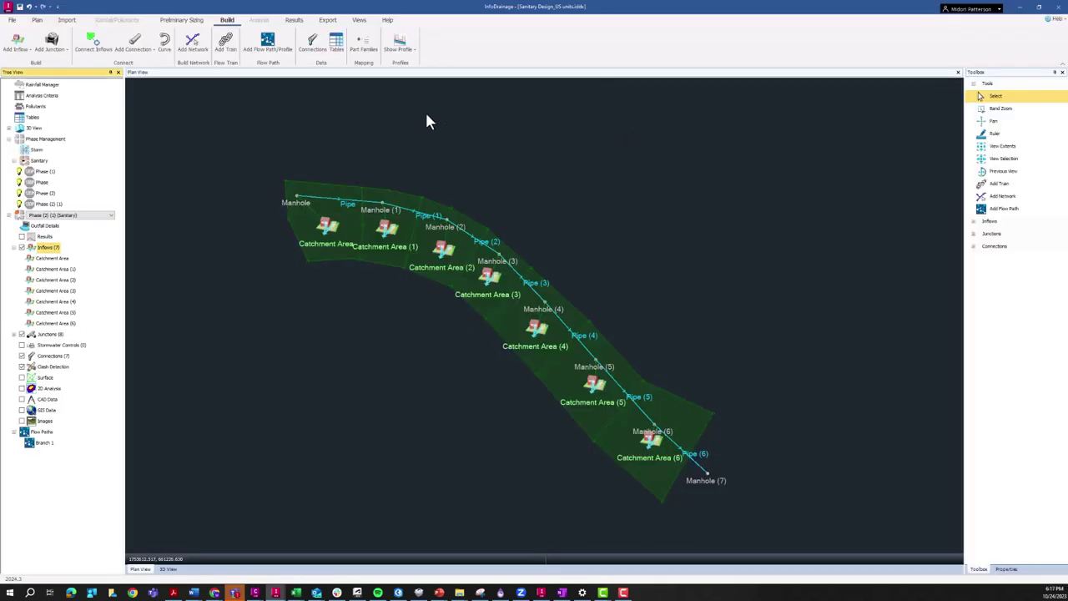
- Start the Network Design Wizard, keep all Branch 1 pipes at Lock None, and continue
left_click(186, 20)
left_click(137, 41)
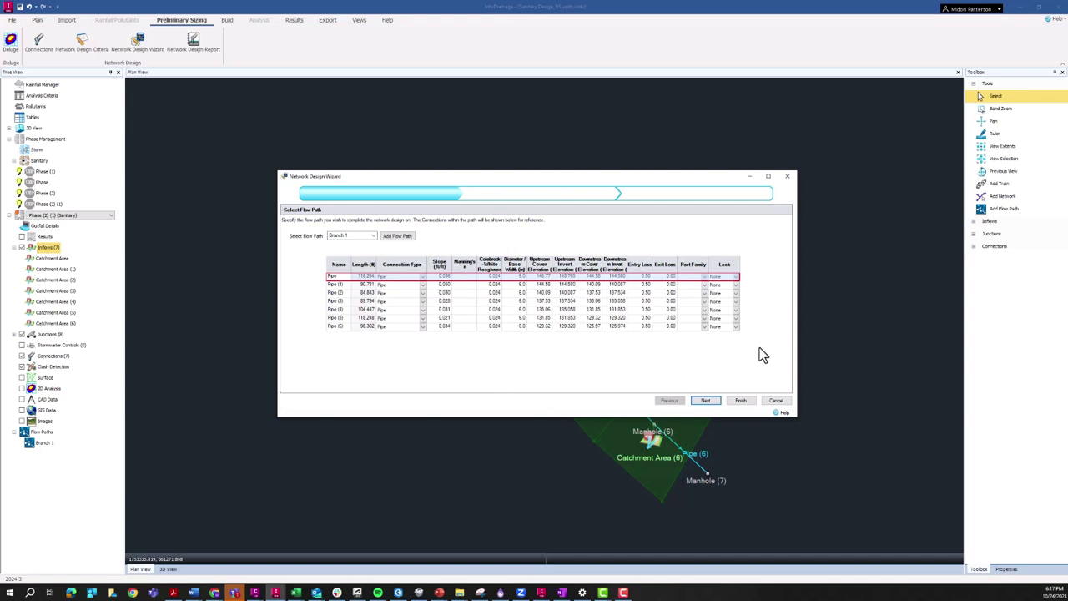
left_click(737, 294)
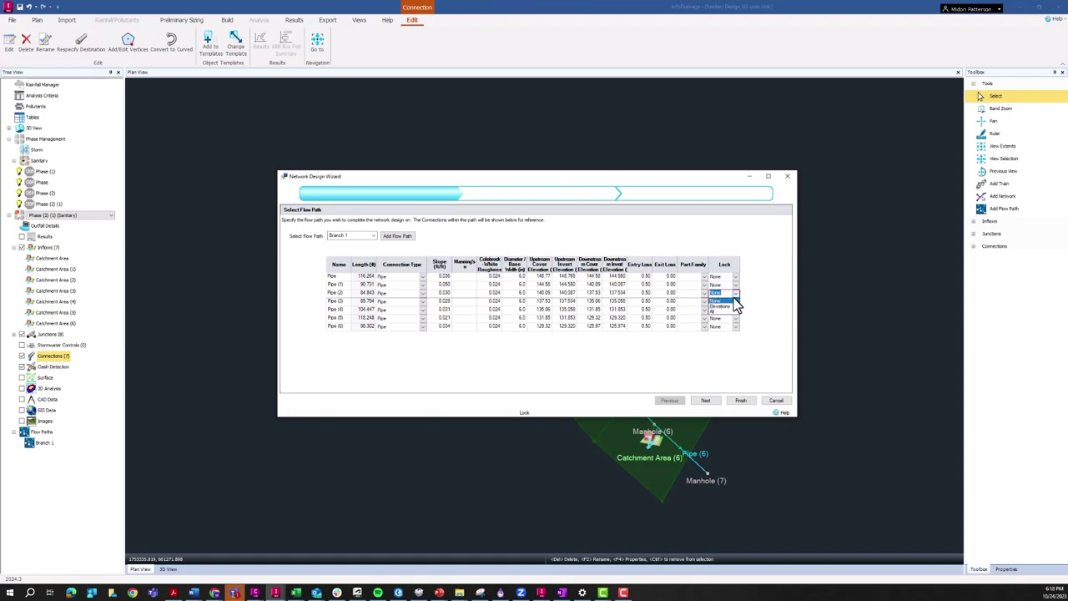
left_click(736, 302)
left_click(706, 401)
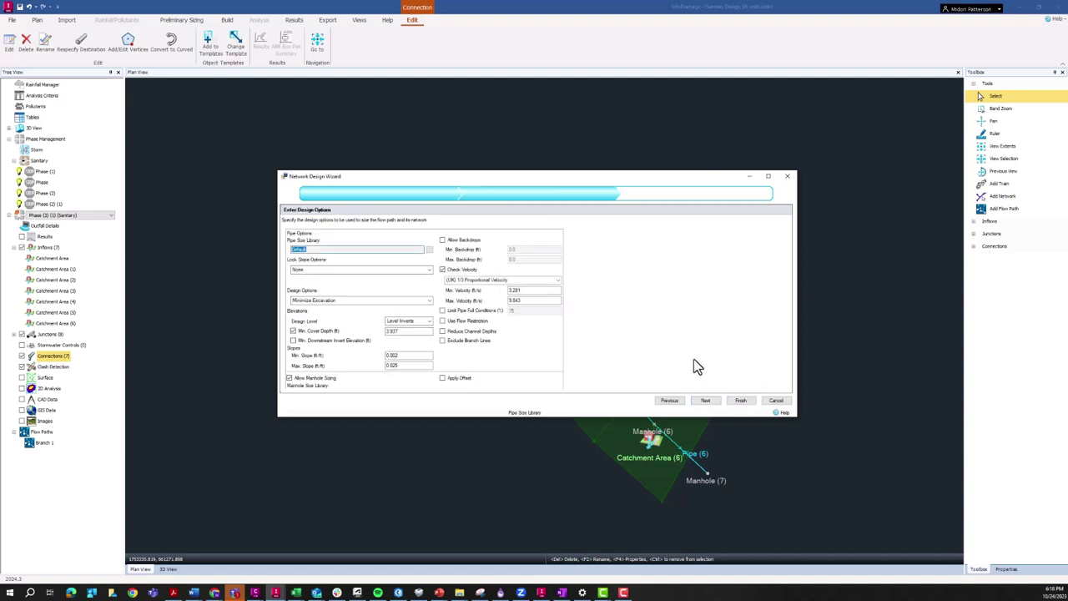
- Load the US Default Pipe Library file into the Pipe Size Library
left_click_drag(368, 176, 363, 169)
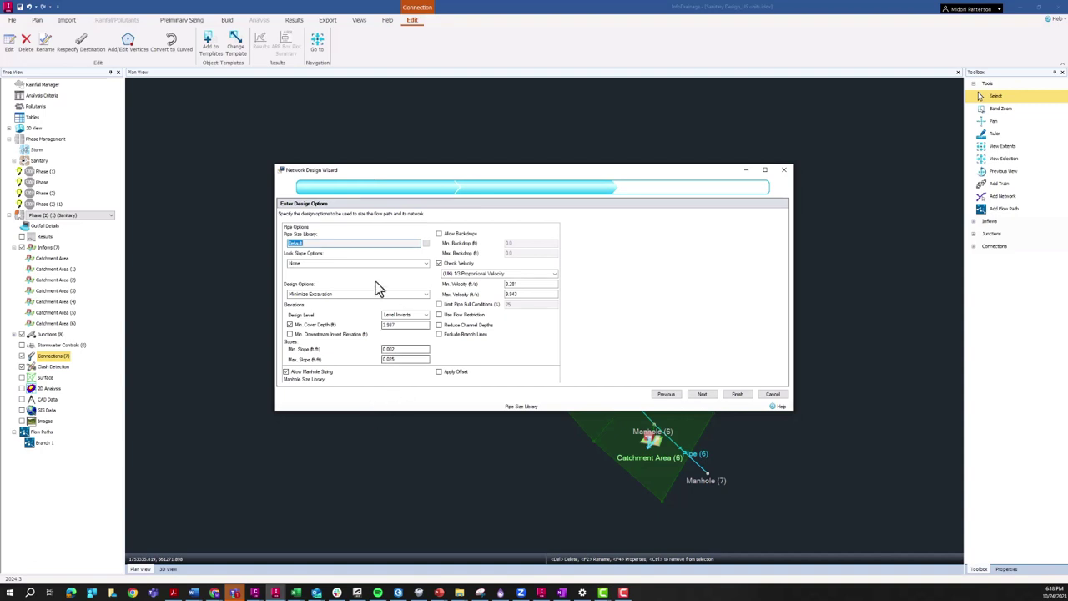
left_click(426, 247)
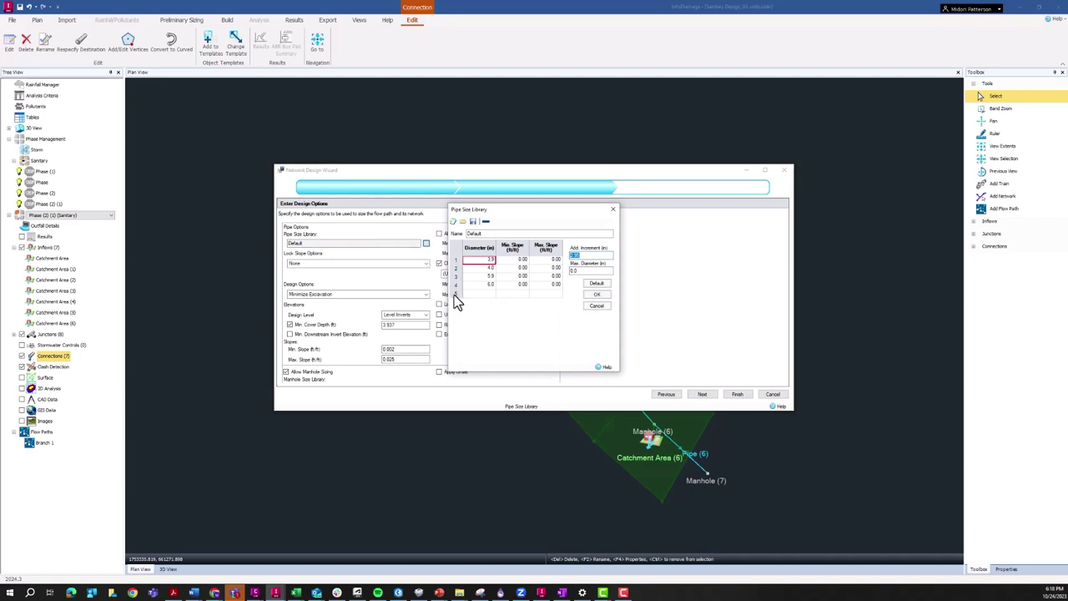
left_click(467, 223)
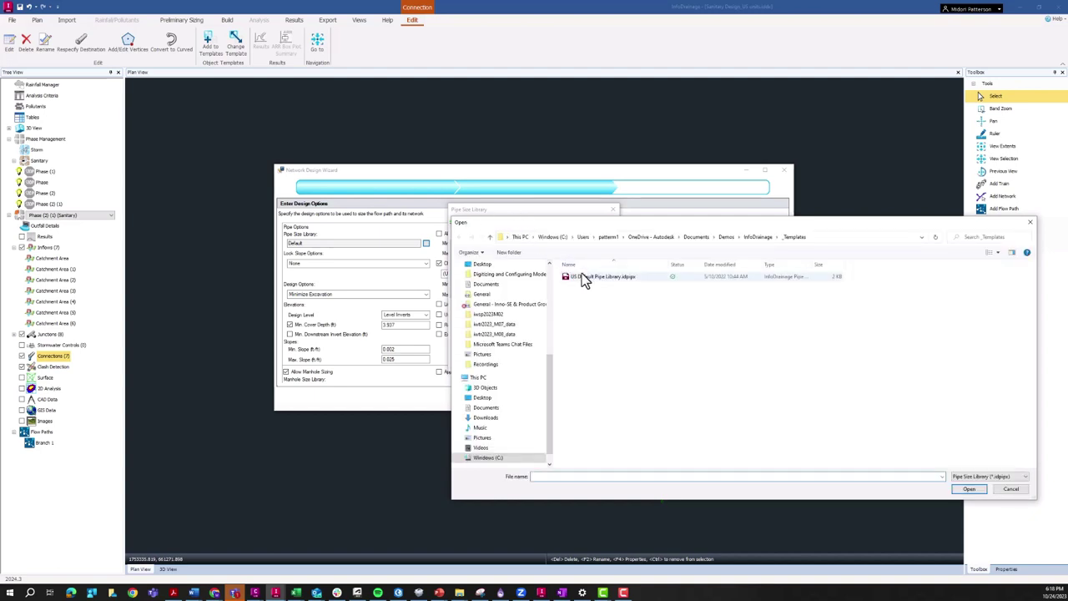
left_click(584, 279)
left_click(968, 489)
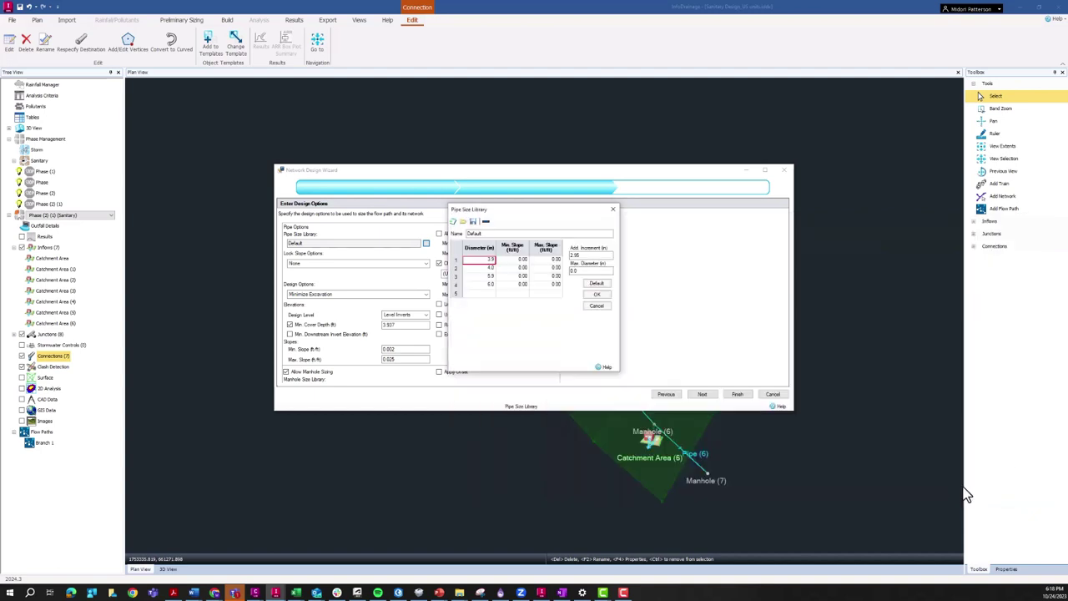
scroll(484, 270, "down", 2)
scroll(484, 320, "up", 2)
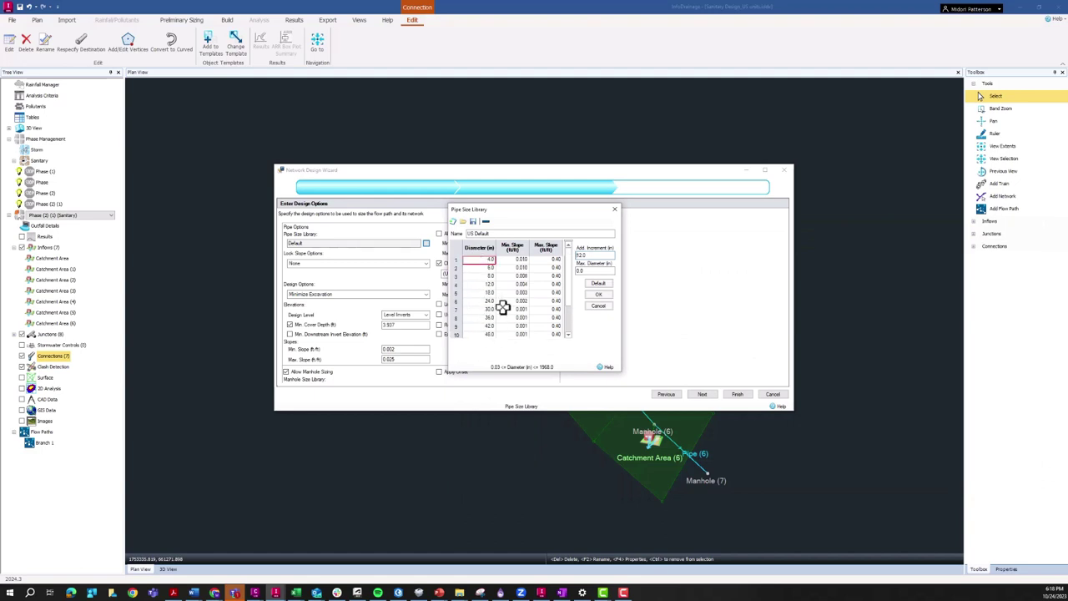
- Accept the US Default pipe library and leave slope locking at None
left_click(605, 295)
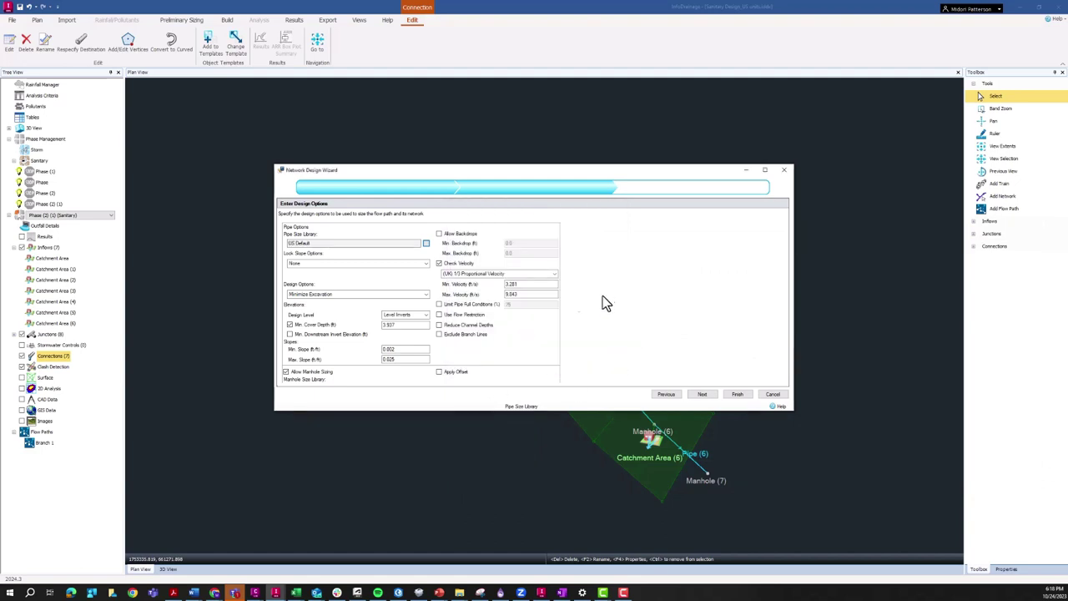
left_click(317, 264)
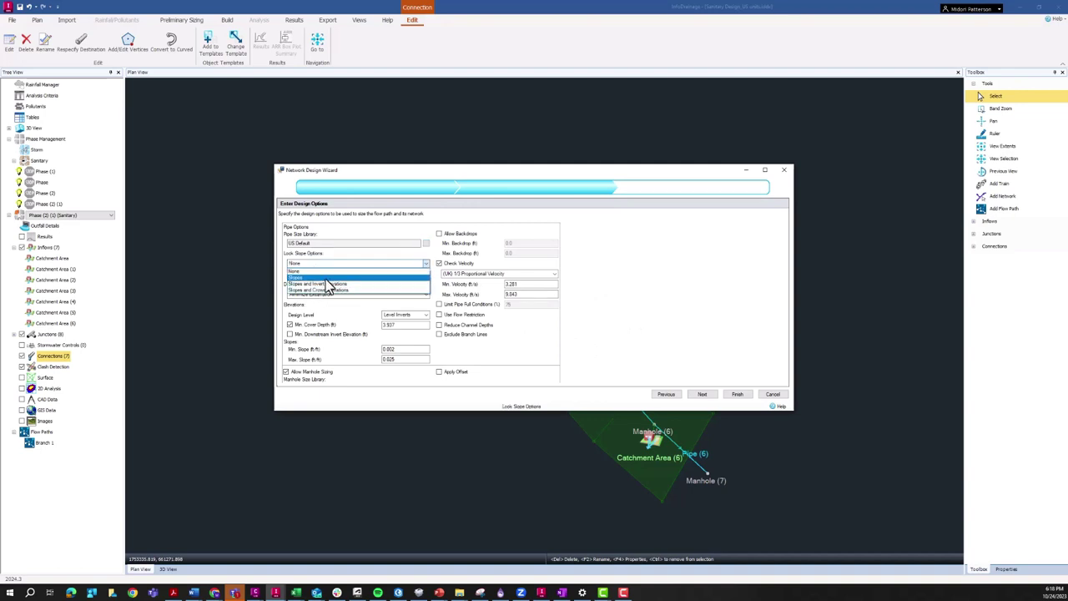
left_click(366, 271)
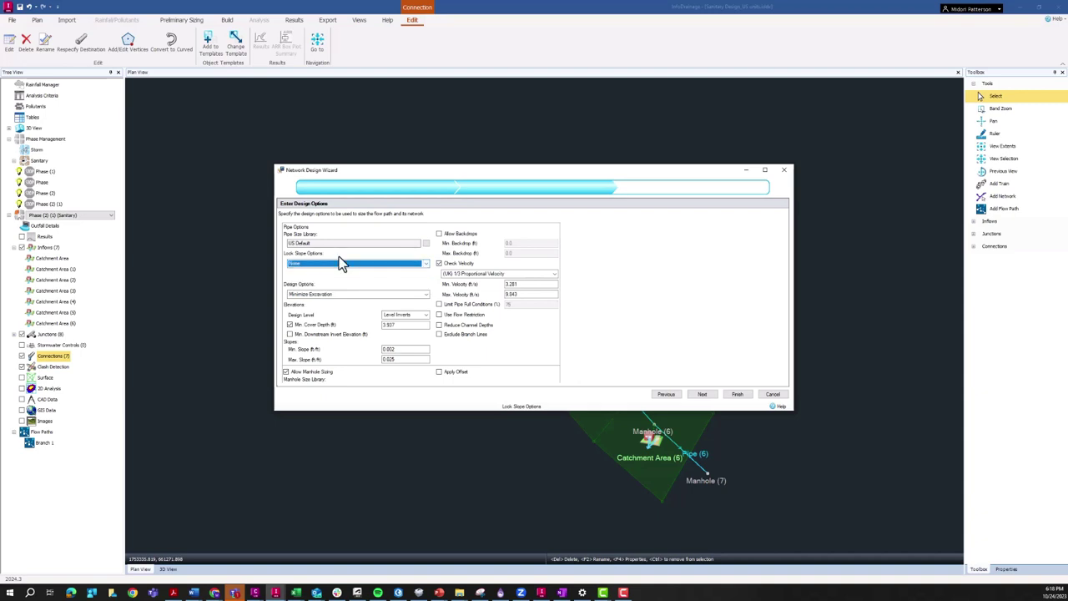
left_click(310, 265)
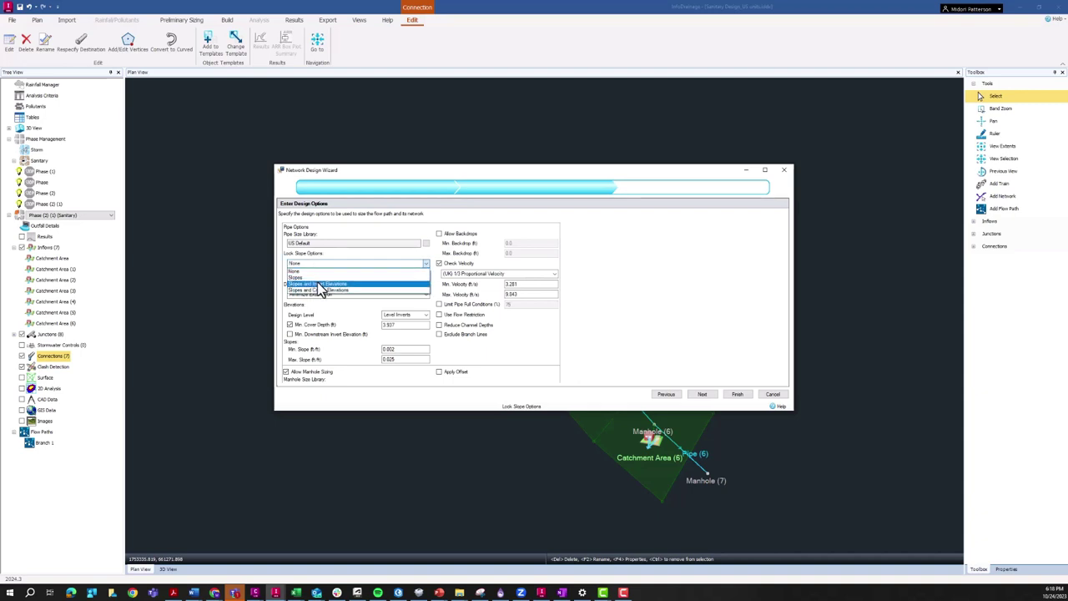
left_click(593, 268)
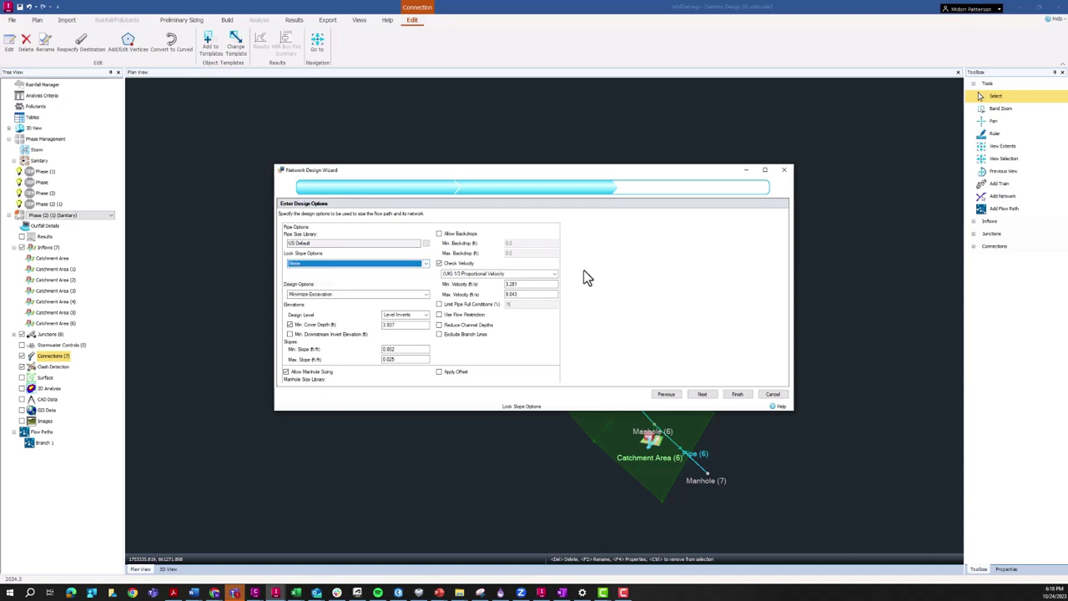
- Check Full Bore velocity between 2 and 10, limit pipe full conditions, and set 3 minimum cover
left_click(470, 277)
left_click(471, 283)
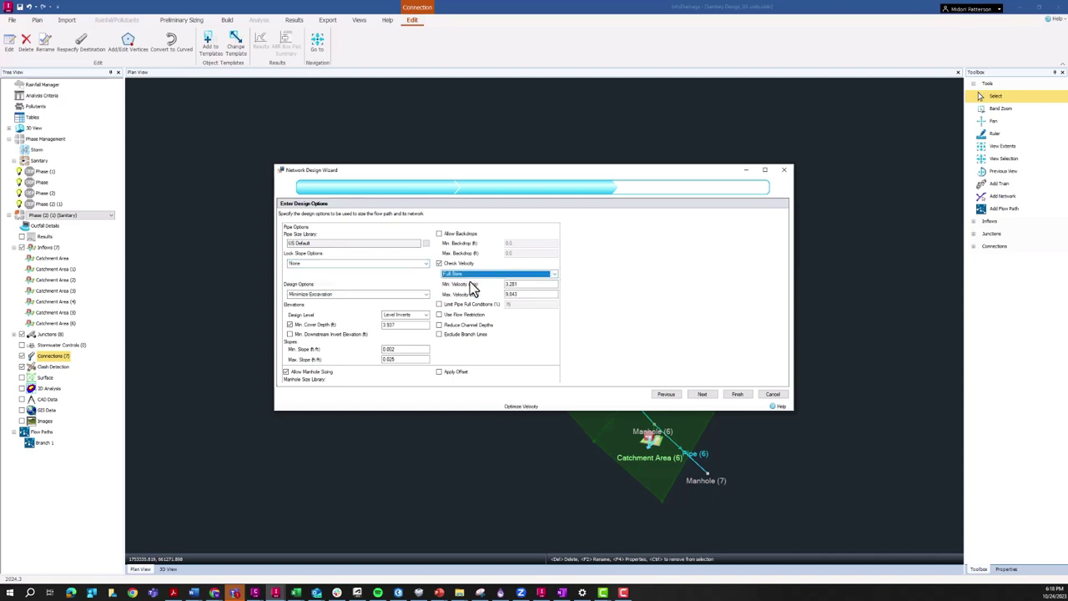
key("Tab")
type("2")
double_click(553, 296)
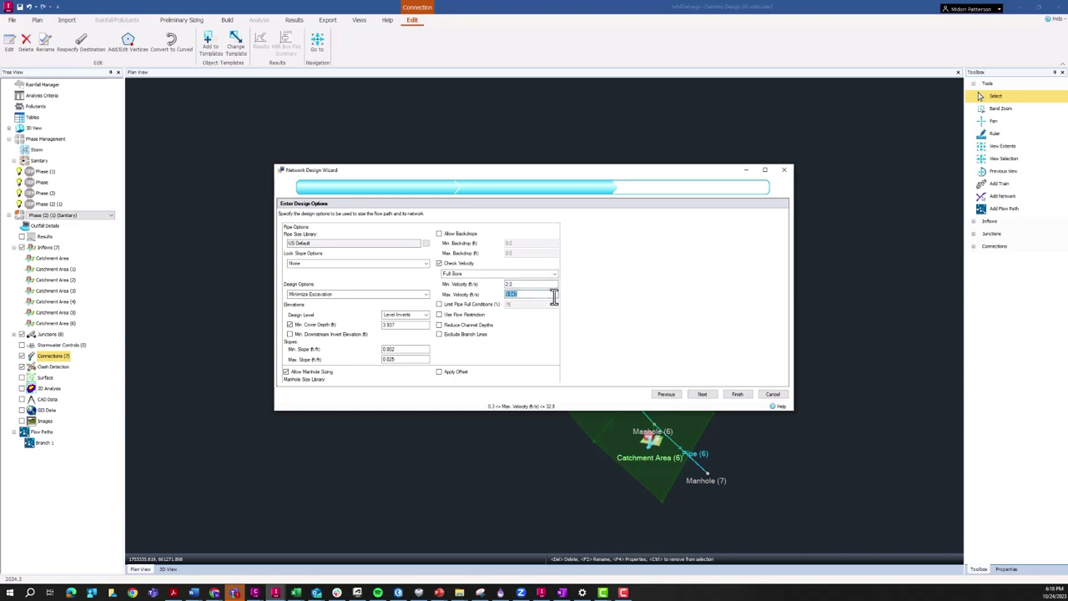
type("10")
left_click(439, 304)
double_click(410, 324)
type("3")
left_click_drag(325, 173, 316, 163)
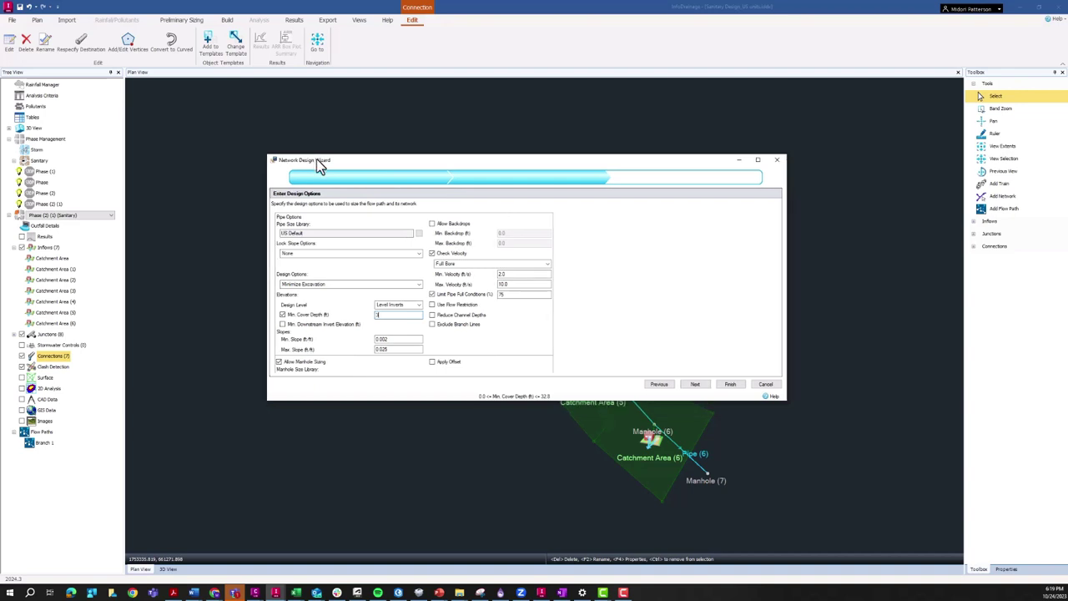
left_click(696, 386)
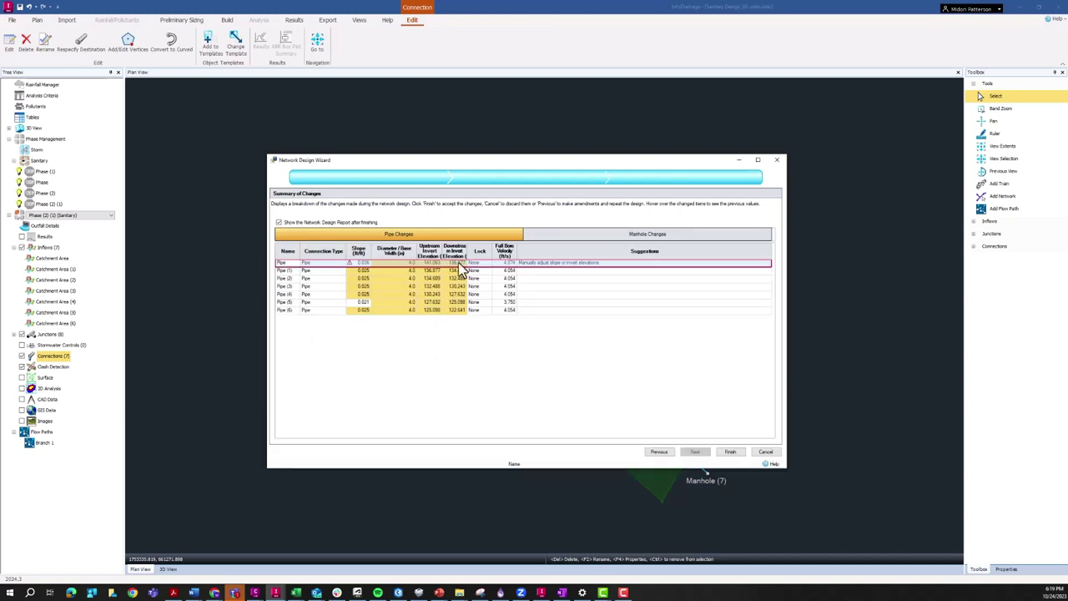
- Inspect a changed pipe diameter in the Summary of Changes to compare its previous value
mouse_move(400, 265)
left_click(400, 265)
- Accept the design changes and show the Branch 1 report in the Full (Sanitary) layout
left_click(729, 451)
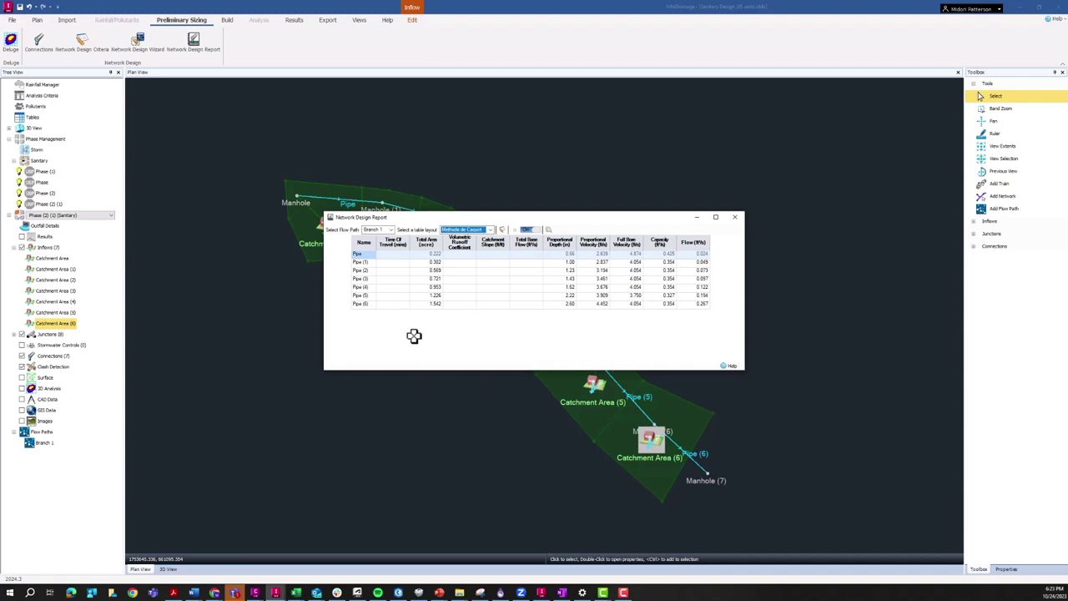
left_click(489, 231)
left_click(455, 257)
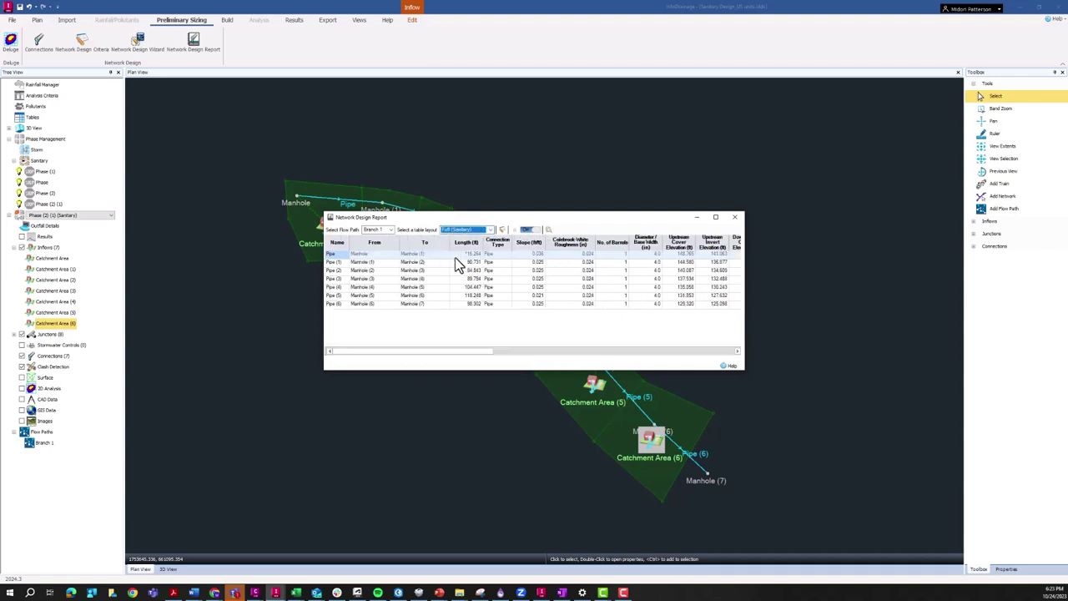
- Scroll across the report to review cover depth, area, dwelling and flow columns
left_click_drag(342, 349, 364, 354)
left_click(737, 351)
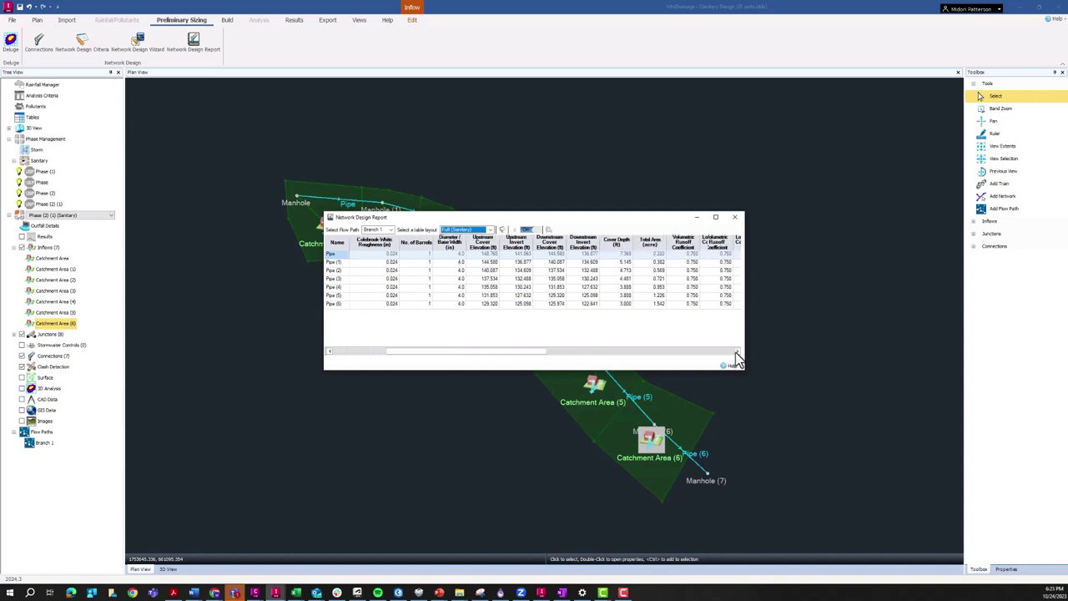
left_click(737, 352)
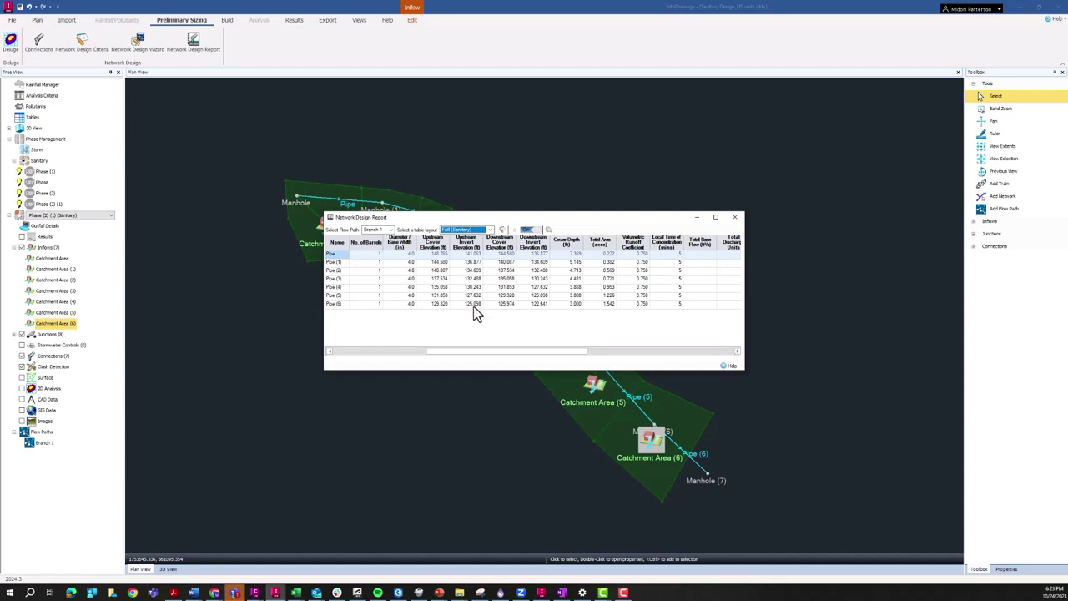
left_click(737, 352)
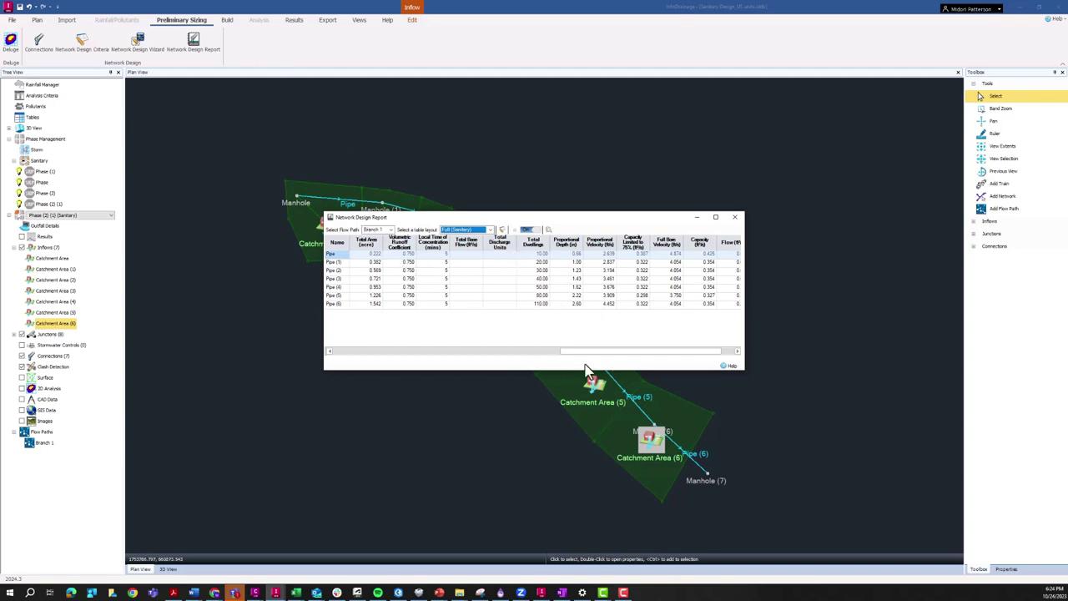
left_click_drag(590, 352, 659, 360)
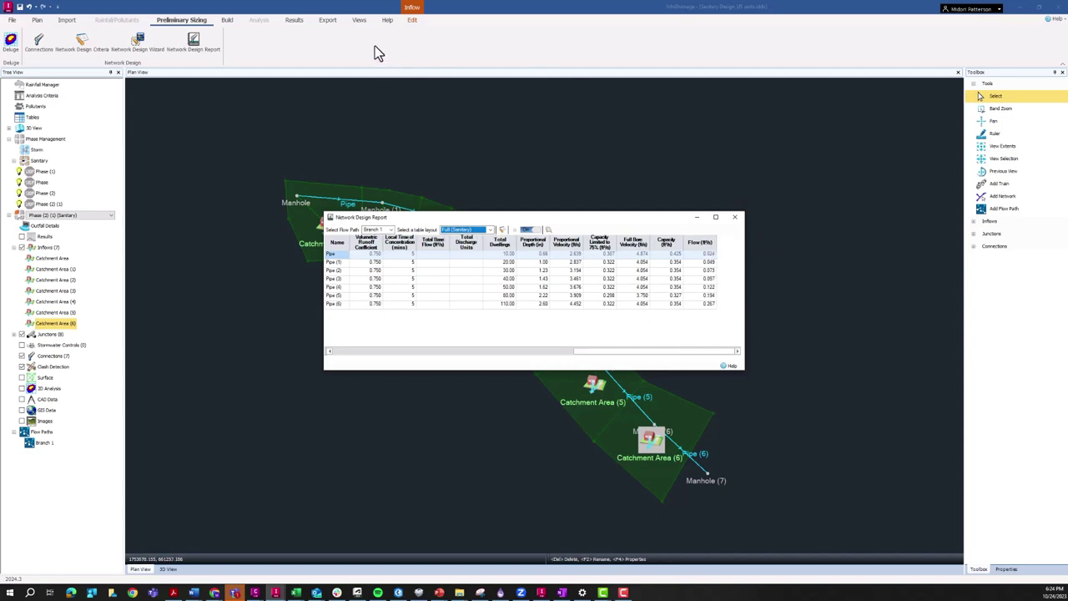
- Close the network design report and bring up the Results tools
left_click(264, 22)
left_click(735, 217)
left_click(301, 21)
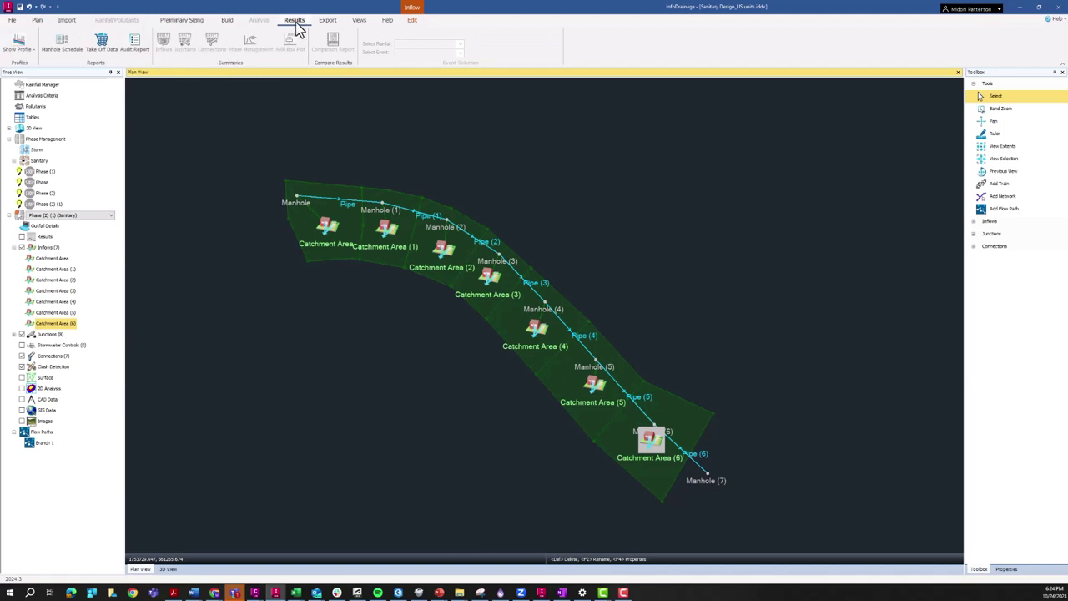
- Open the Audit Report from the Results ribbon to check the sanitary network
left_click(134, 46)
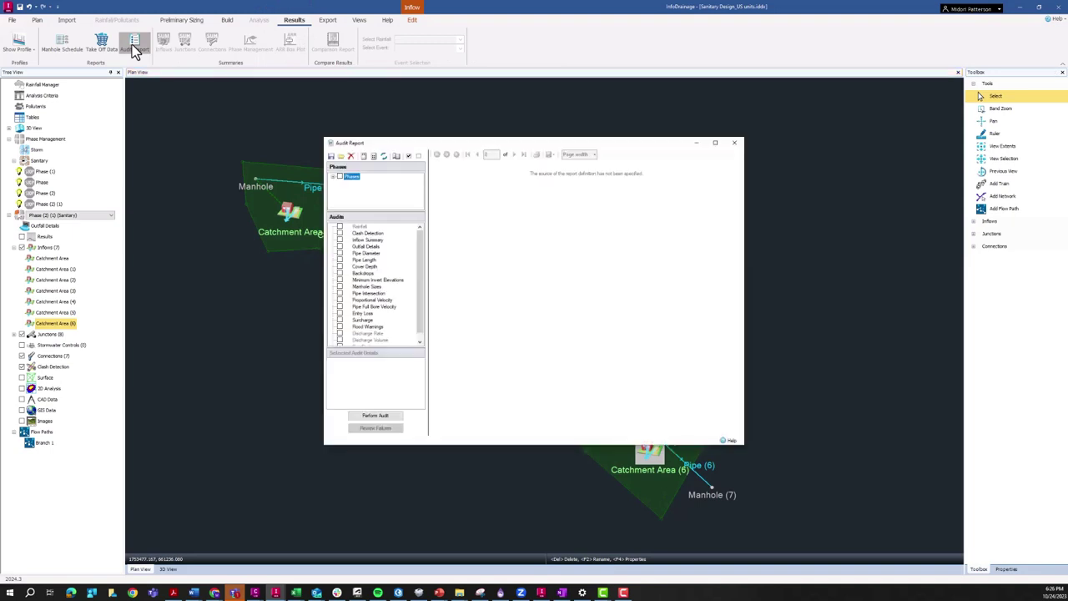